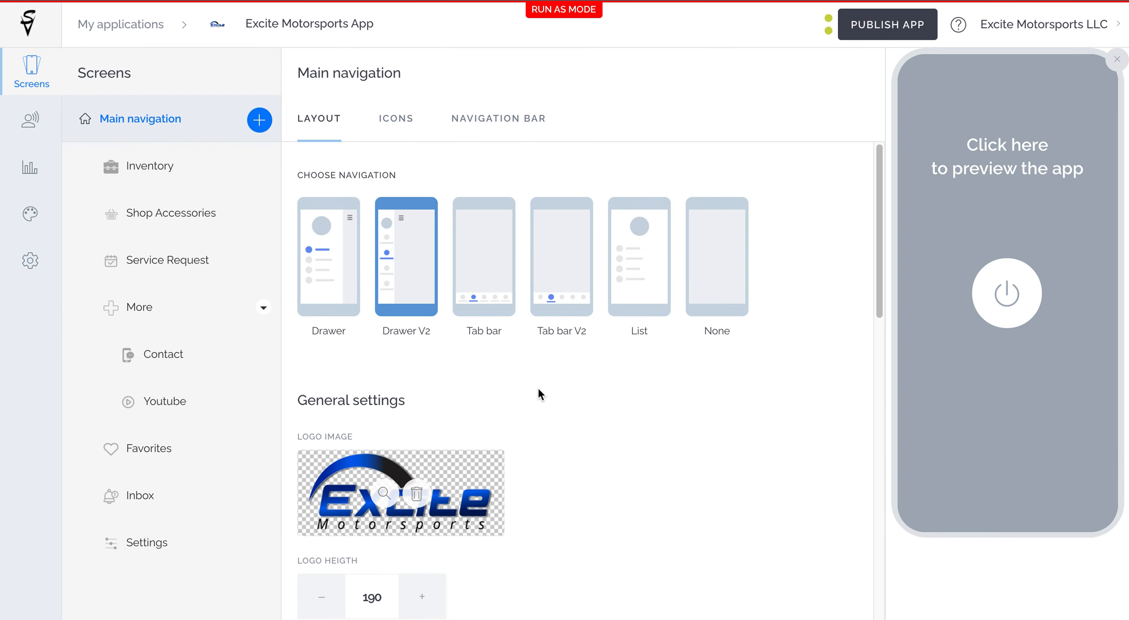
Open the 2021 Bennche Hawk 110 Blue article from the Inventory screen for editing.
click(199, 167)
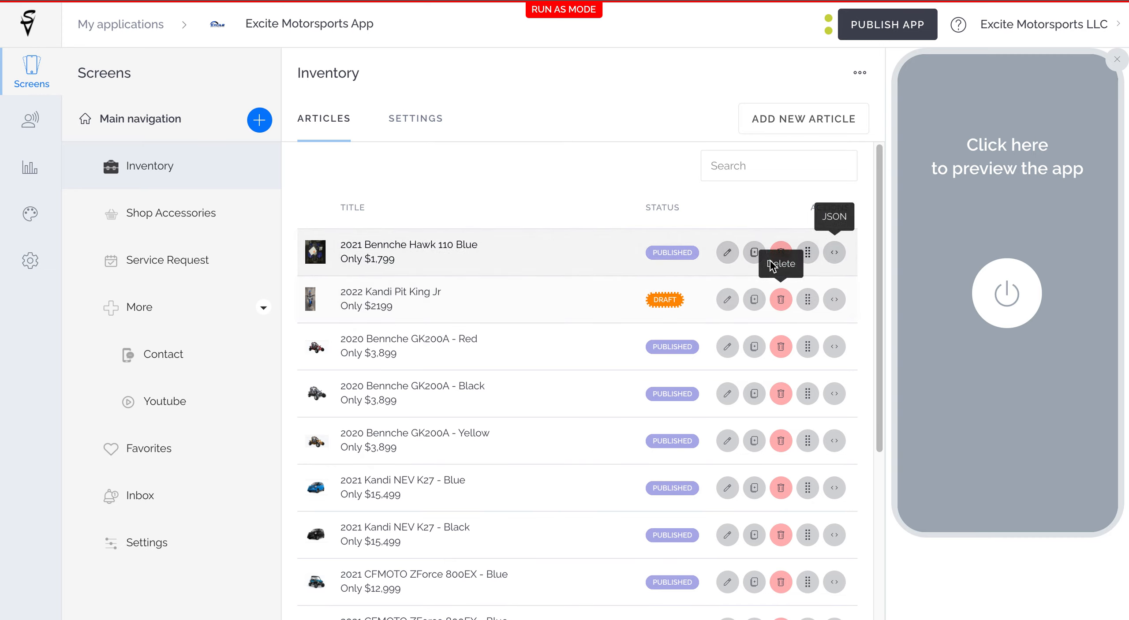
click(753, 251)
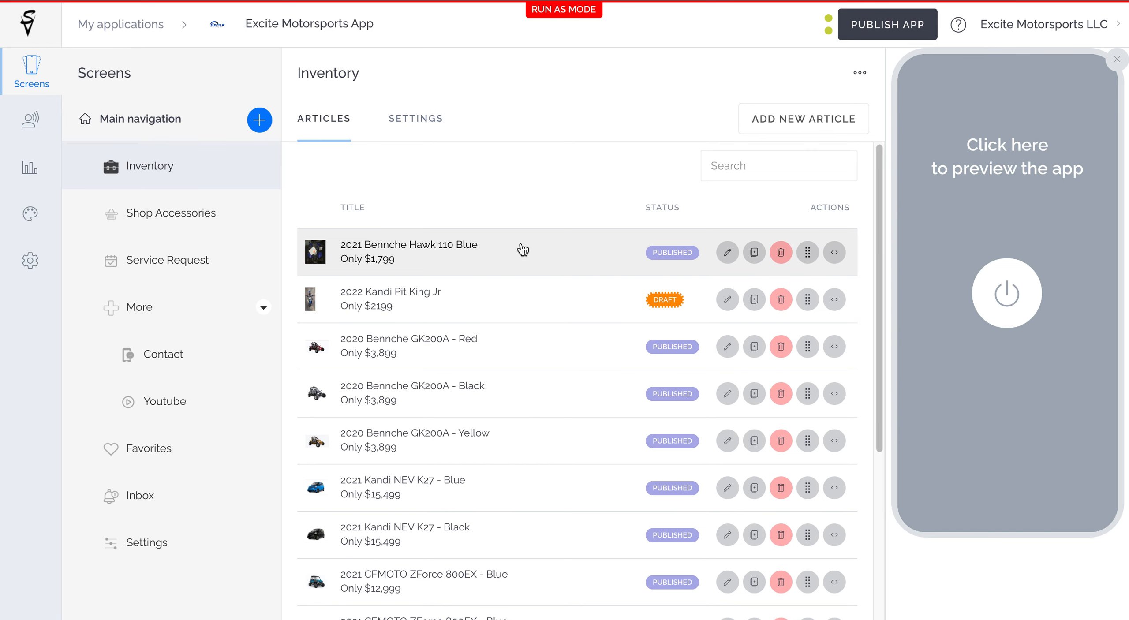
click(399, 245)
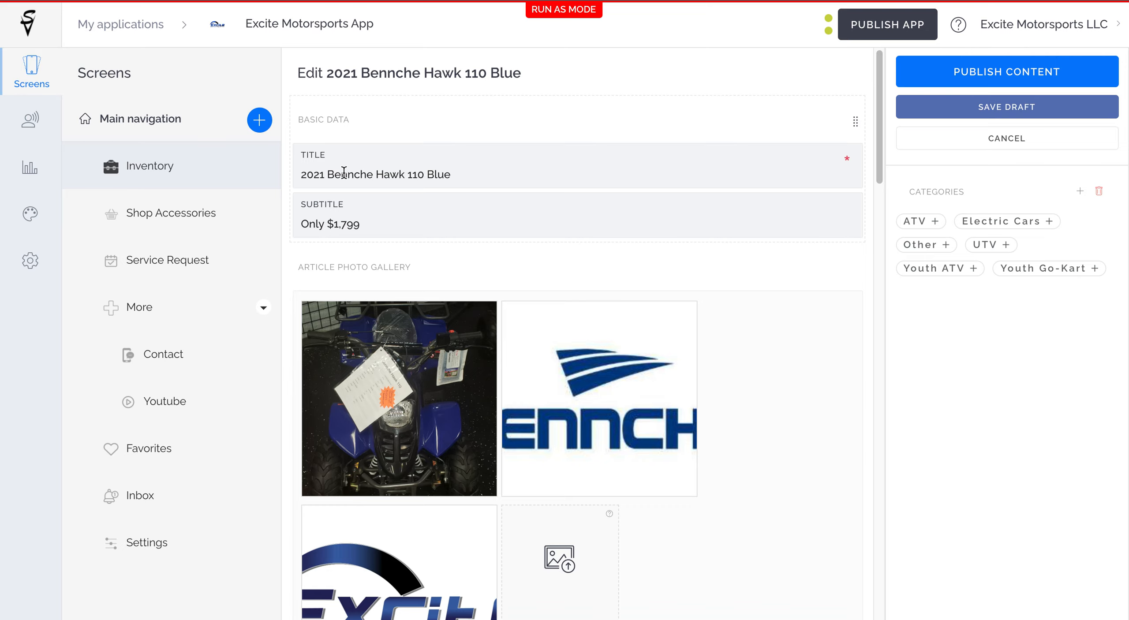
Examine the article's title, its vehicle feature rows and the phone number of its Click to SMS element.
click(469, 177)
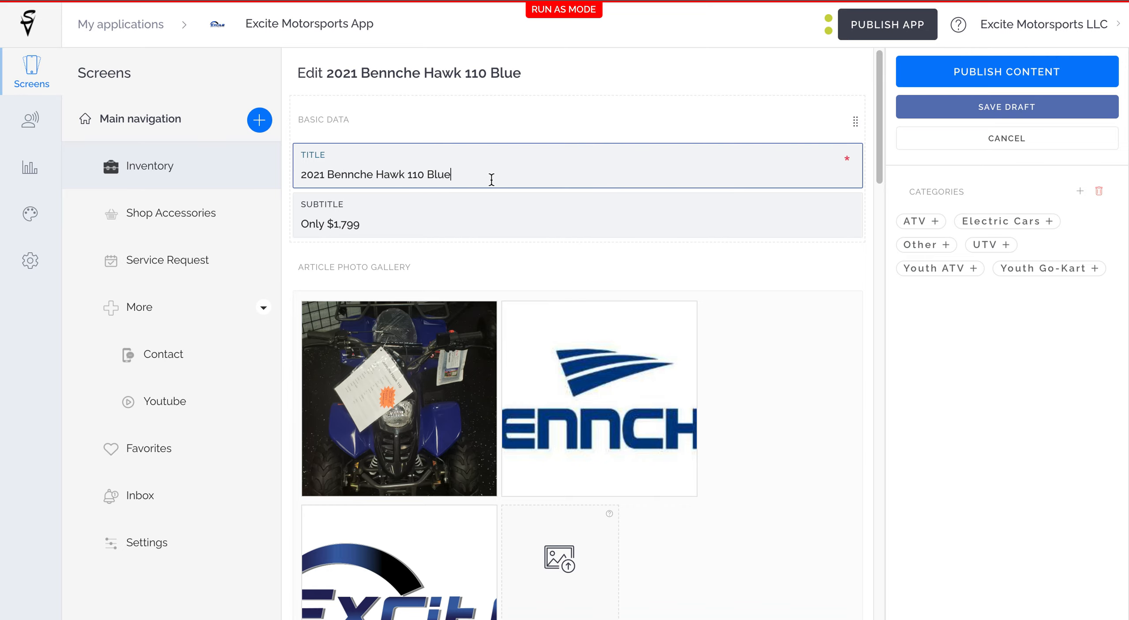
drag(486, 176, 295, 157)
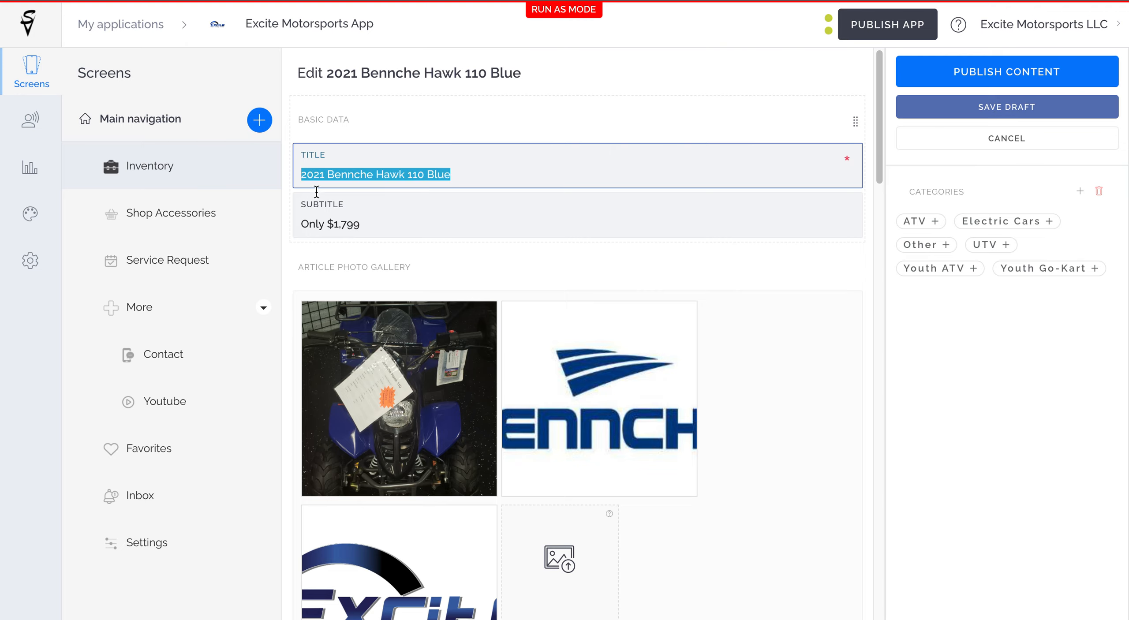
click(295, 166)
triple_click(375, 177)
scroll(364, 228, down, 5)
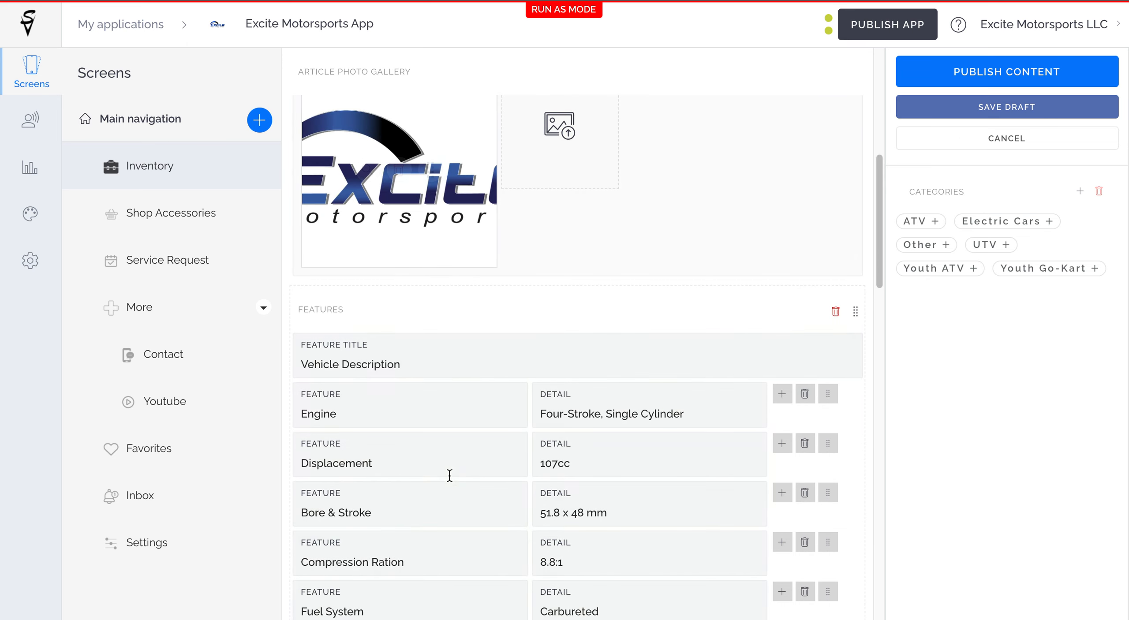
scroll(352, 347, down, 8)
click(352, 247)
click(598, 247)
mouse_move(822, 228)
mouse_down()
mouse_move(833, 192)
mouse_move(835, 230)
mouse_up()
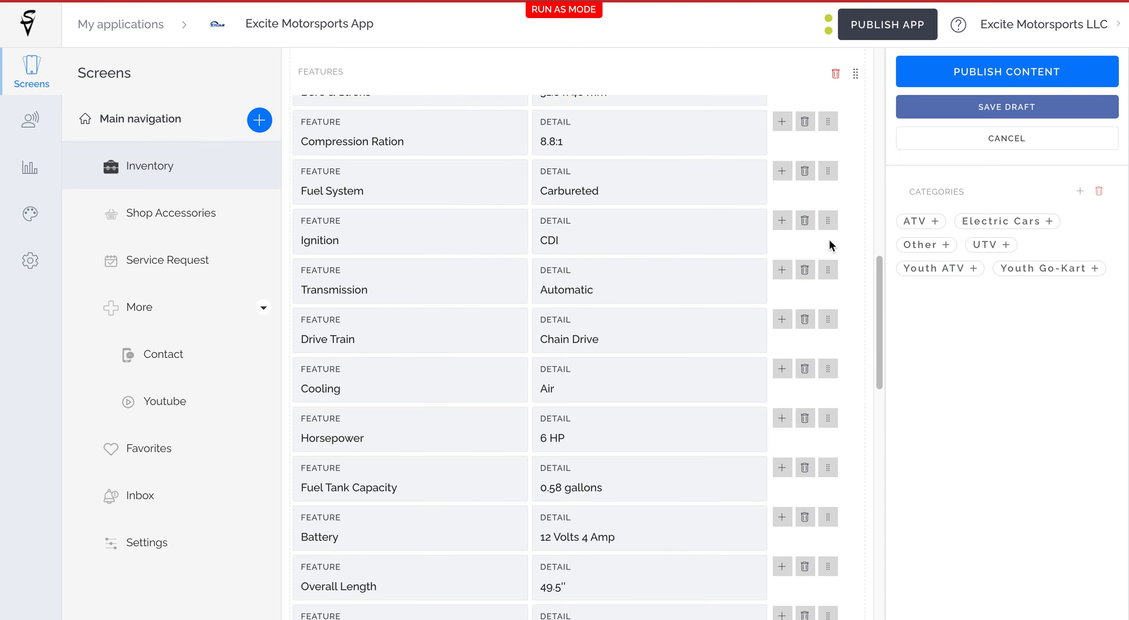
scroll(643, 331, down, 20)
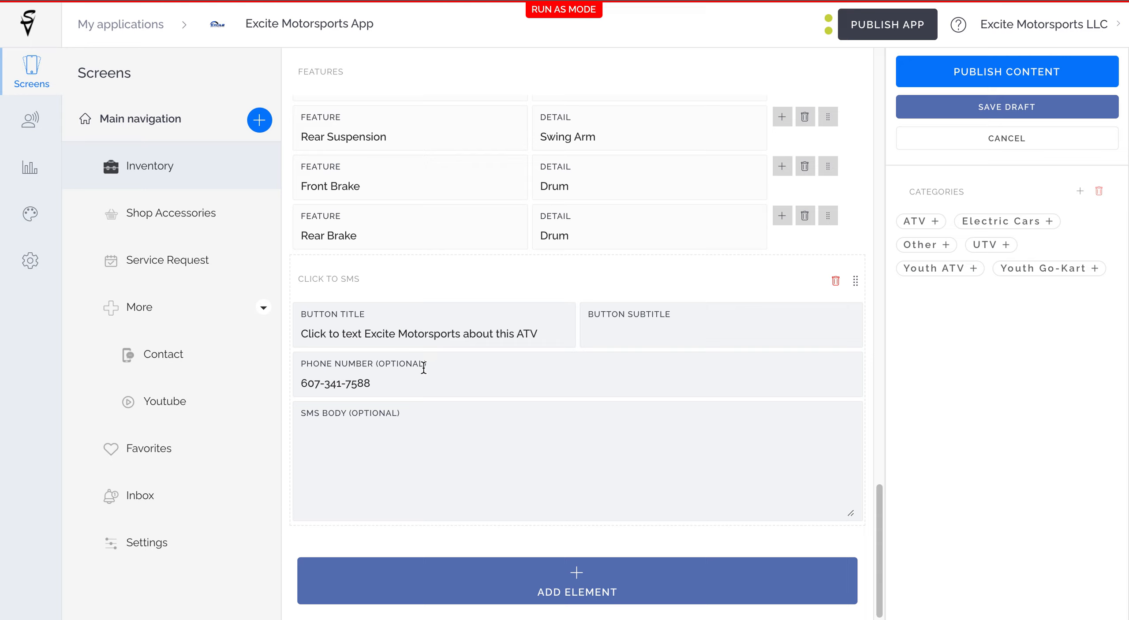
drag(406, 384, 304, 380)
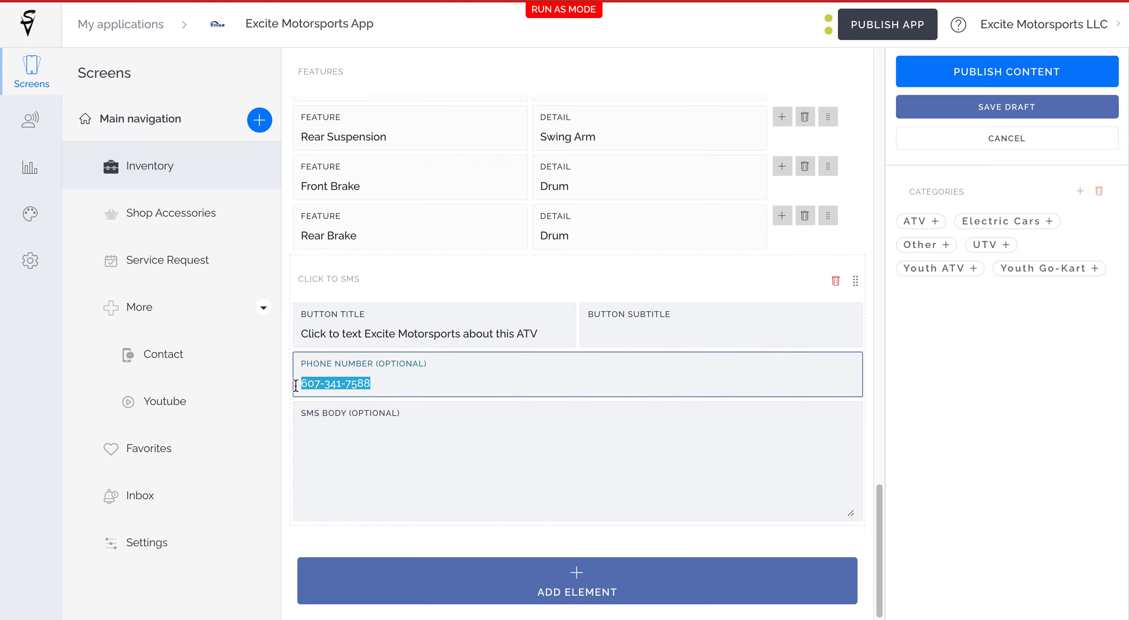
Add a Click to Screen element titled "Inquire About this Product now" to the article and check its target screen choices.
click(569, 572)
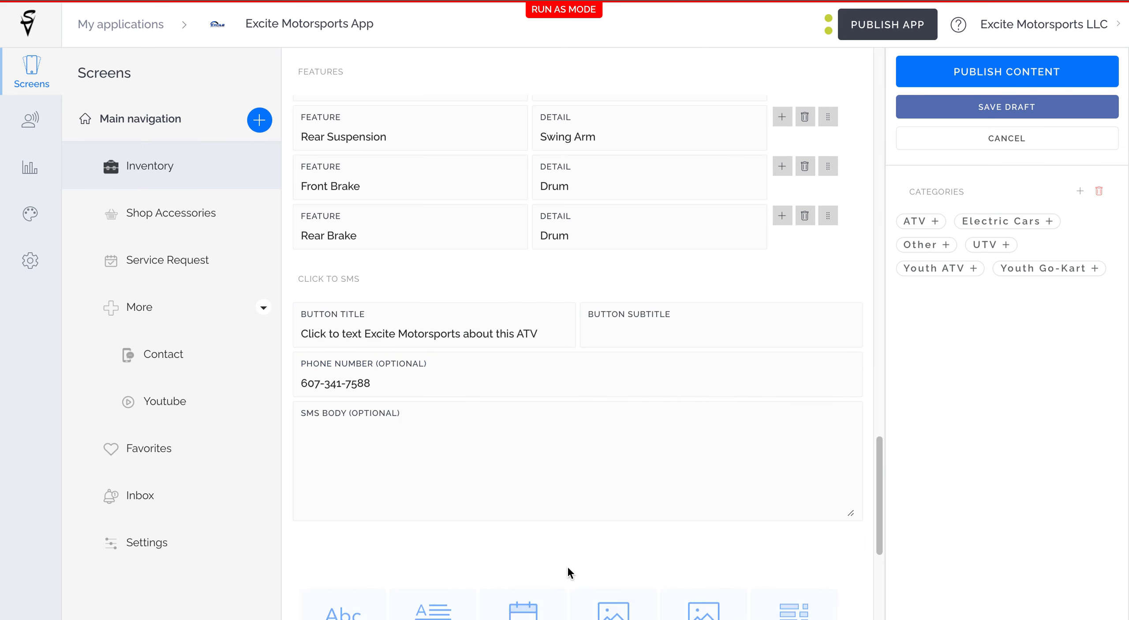
scroll(537, 298, down, 5)
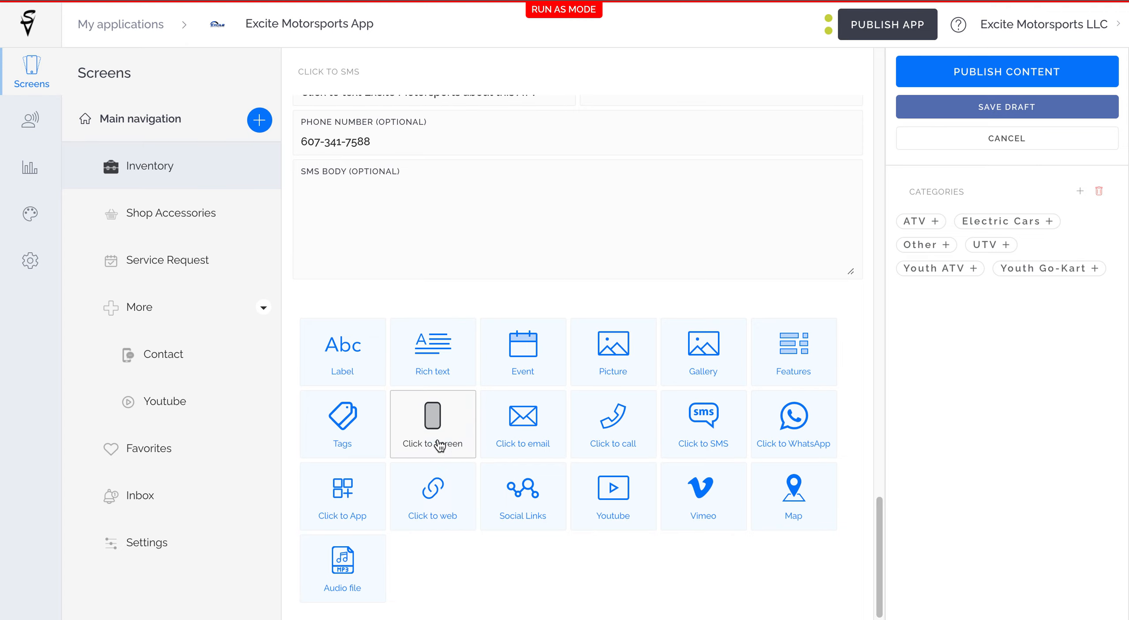
click(440, 417)
click(393, 220)
text(Book)
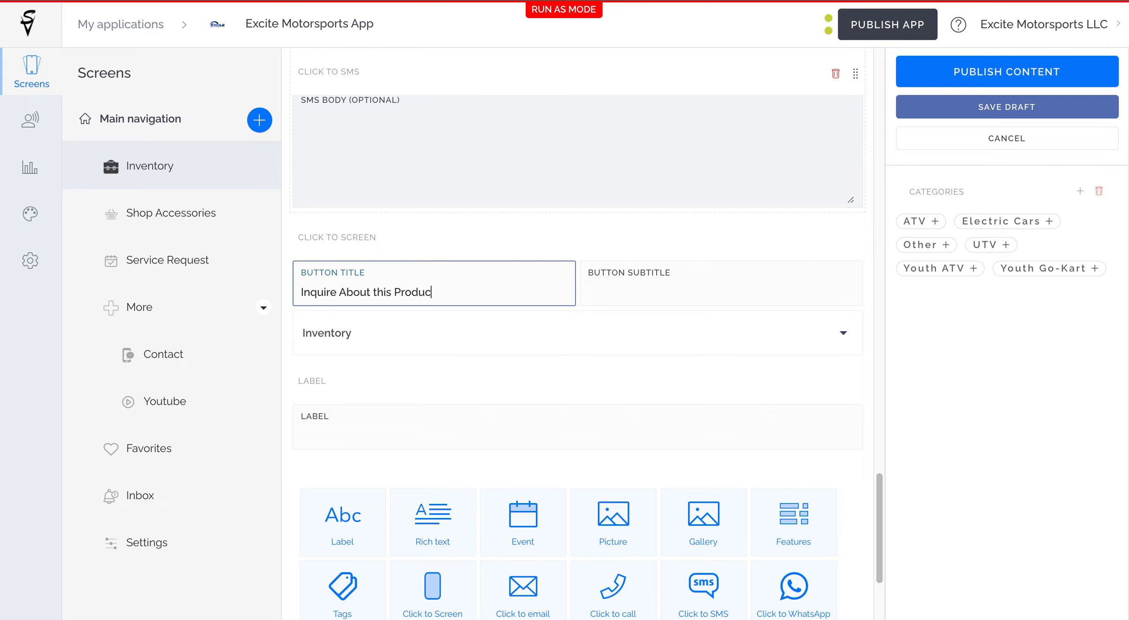
click(418, 345)
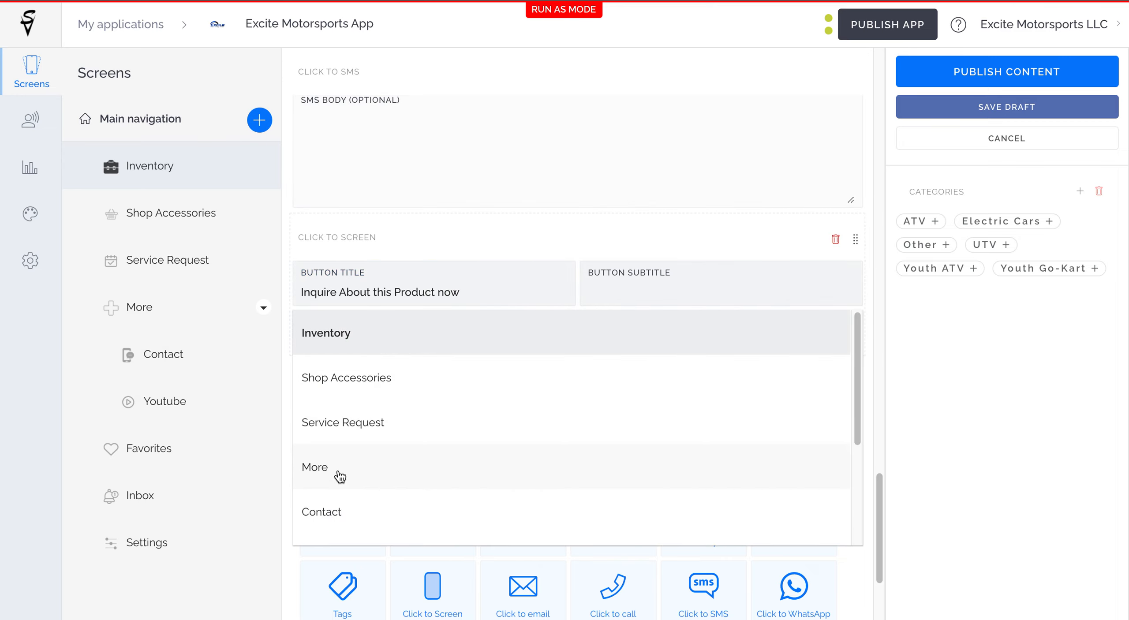
click(557, 255)
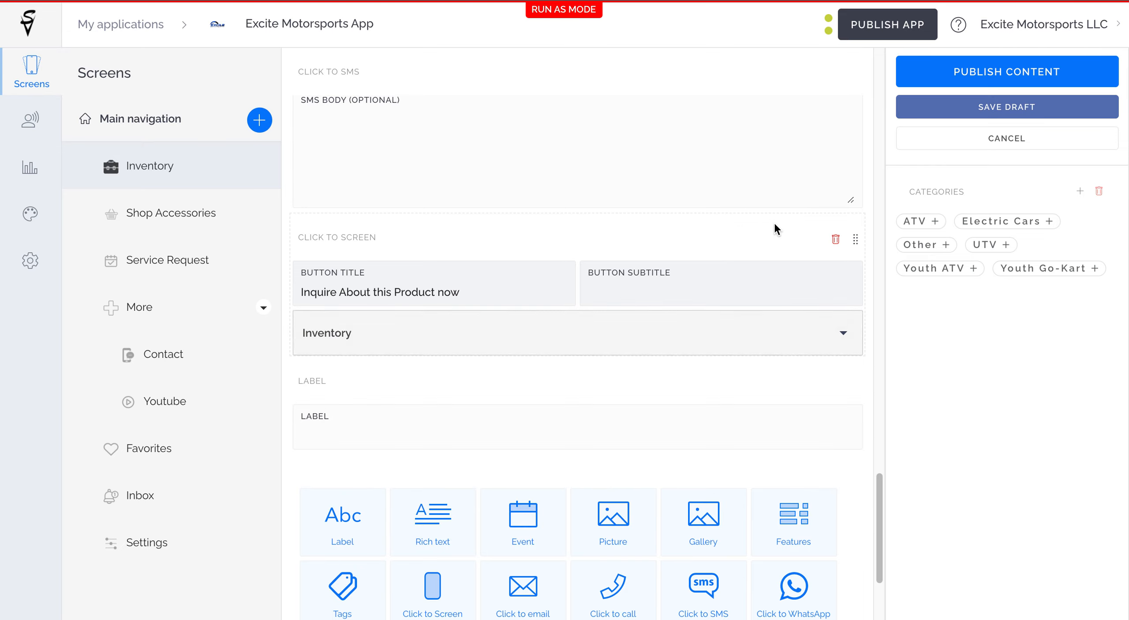
Delete the added Click to Screen and Label elements from the article.
click(836, 242)
click(836, 242)
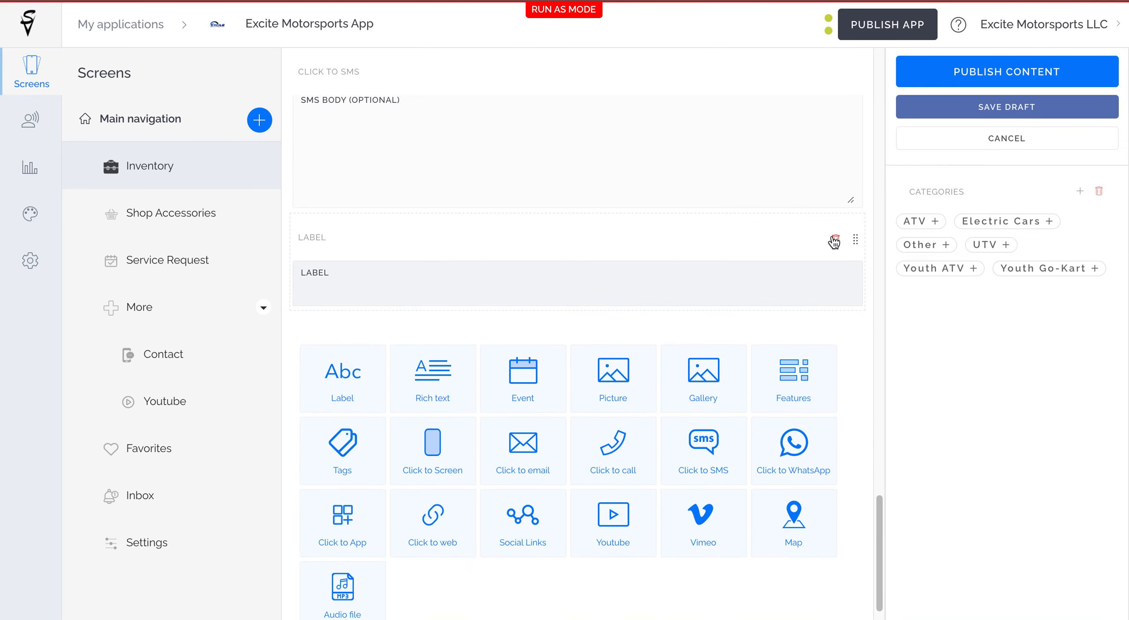
click(833, 242)
click(835, 242)
Reorder the article so the photo gallery comes before the basic data, and return the basic data above the gallery.
scroll(831, 242, up, 20)
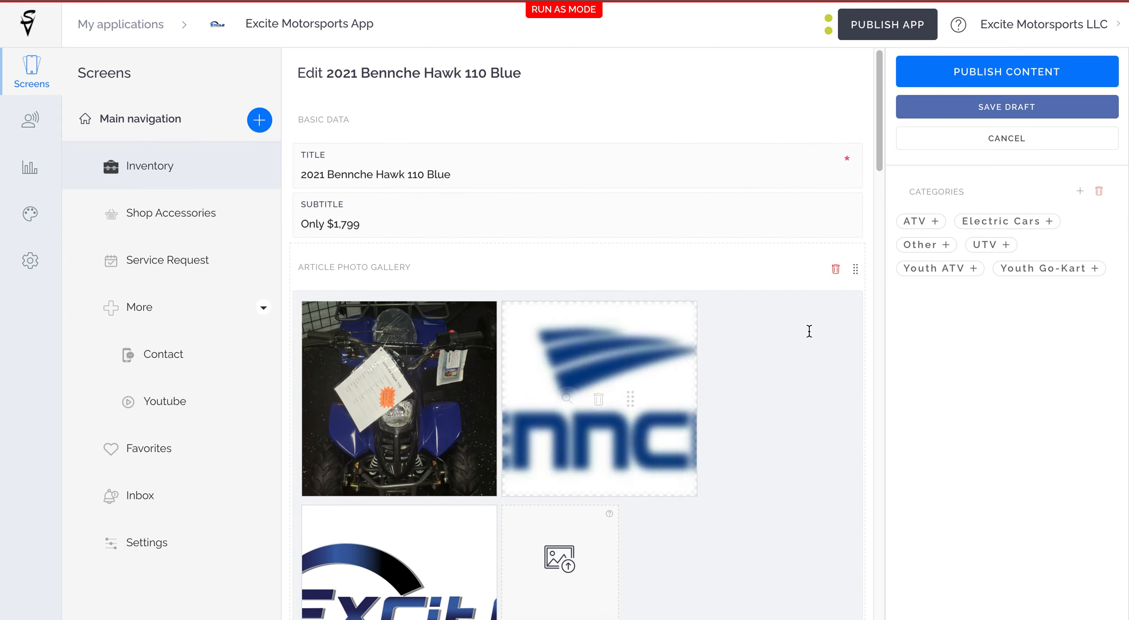
drag(854, 269, 860, 418)
scroll(772, 252, down, 5)
scroll(772, 252, down, 2)
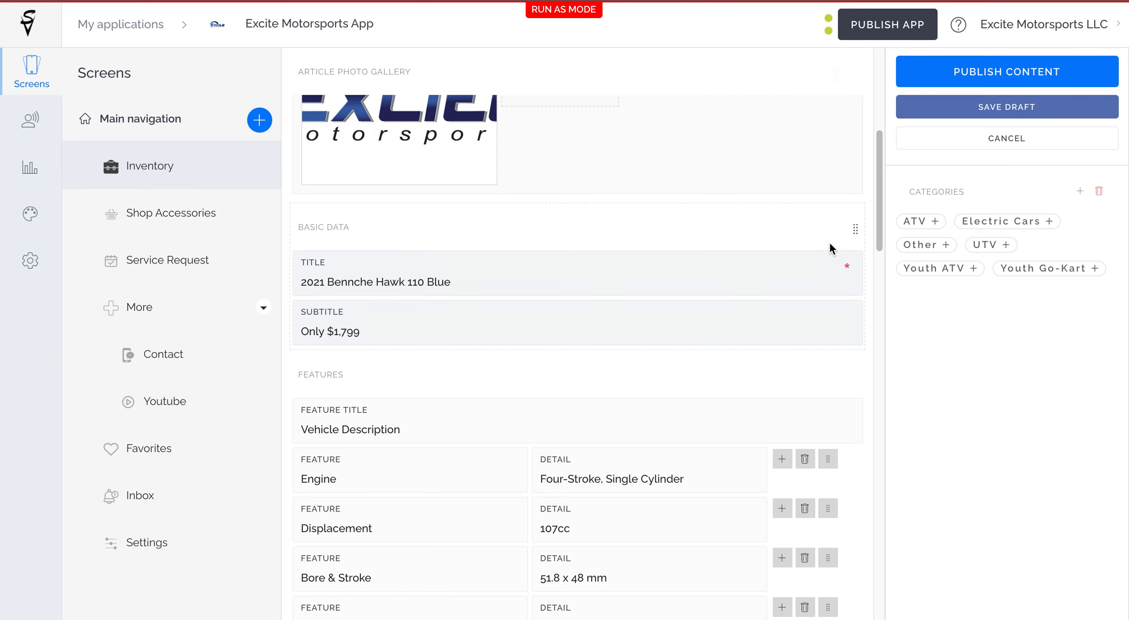
drag(856, 229, 849, 67)
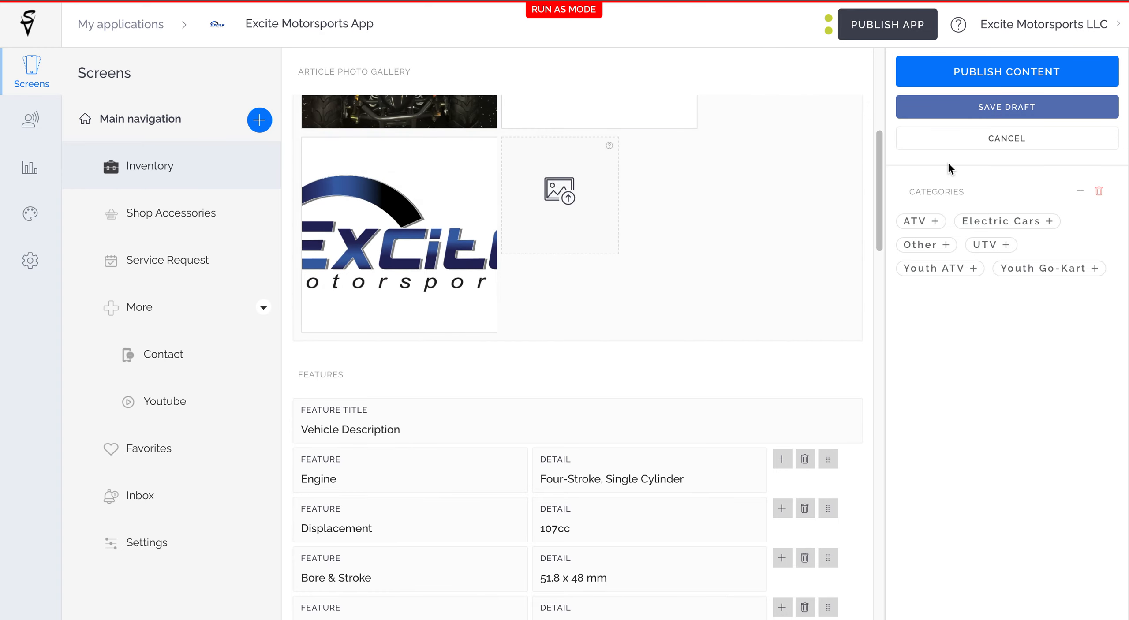
Publish the article's content and open the Inventory screen's settings.
click(988, 72)
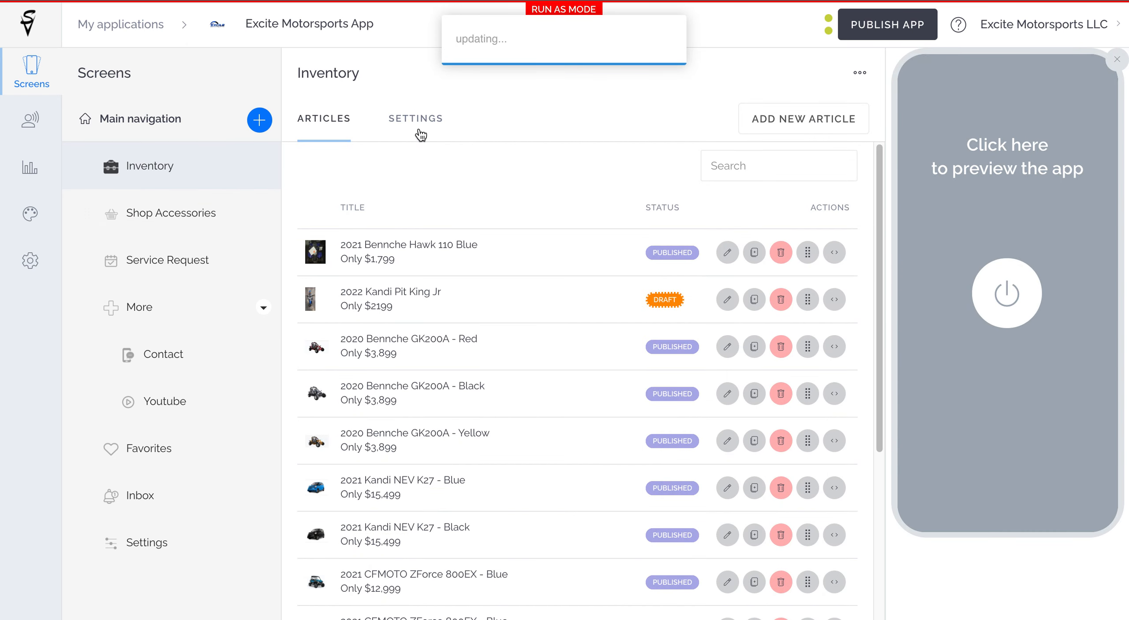
click(431, 116)
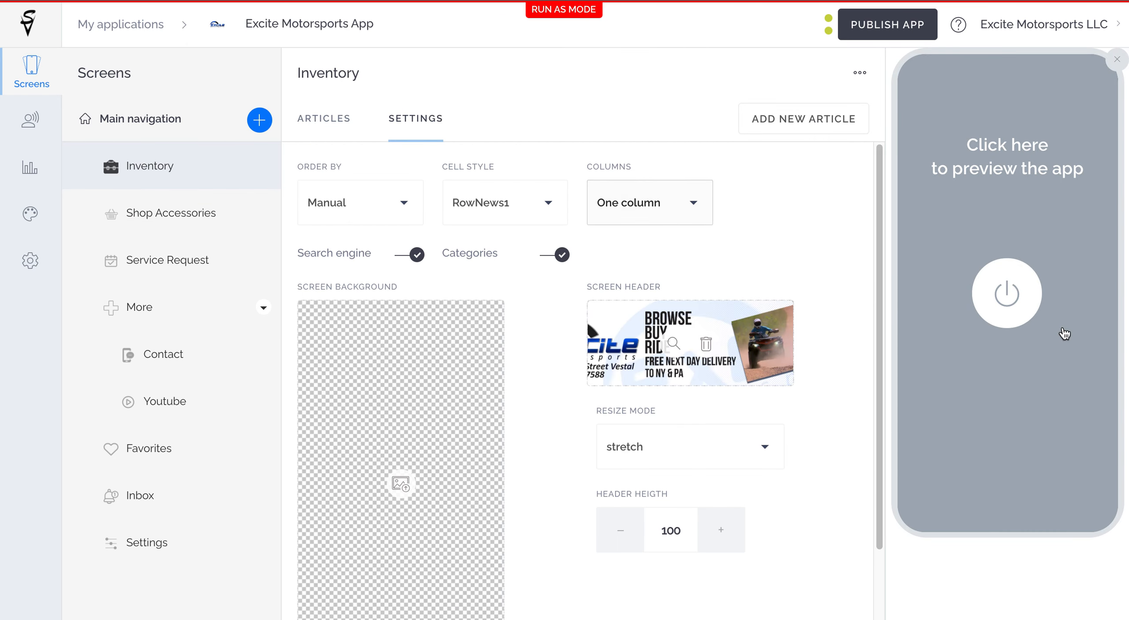
Start the live app preview to view the Inventory list on the phone.
click(1010, 303)
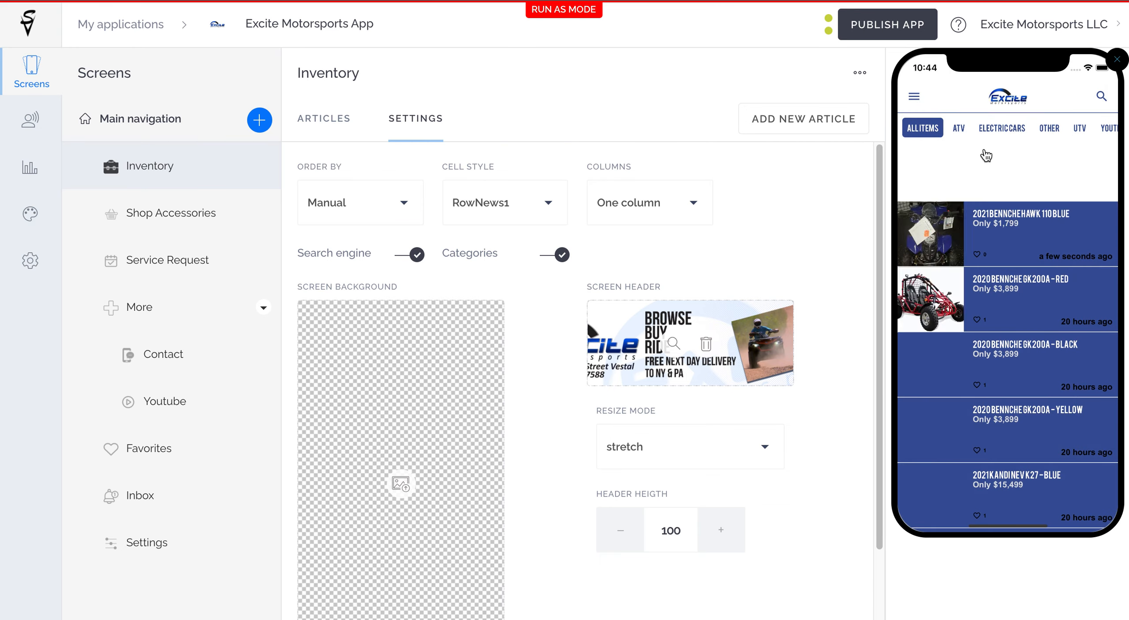
click(947, 247)
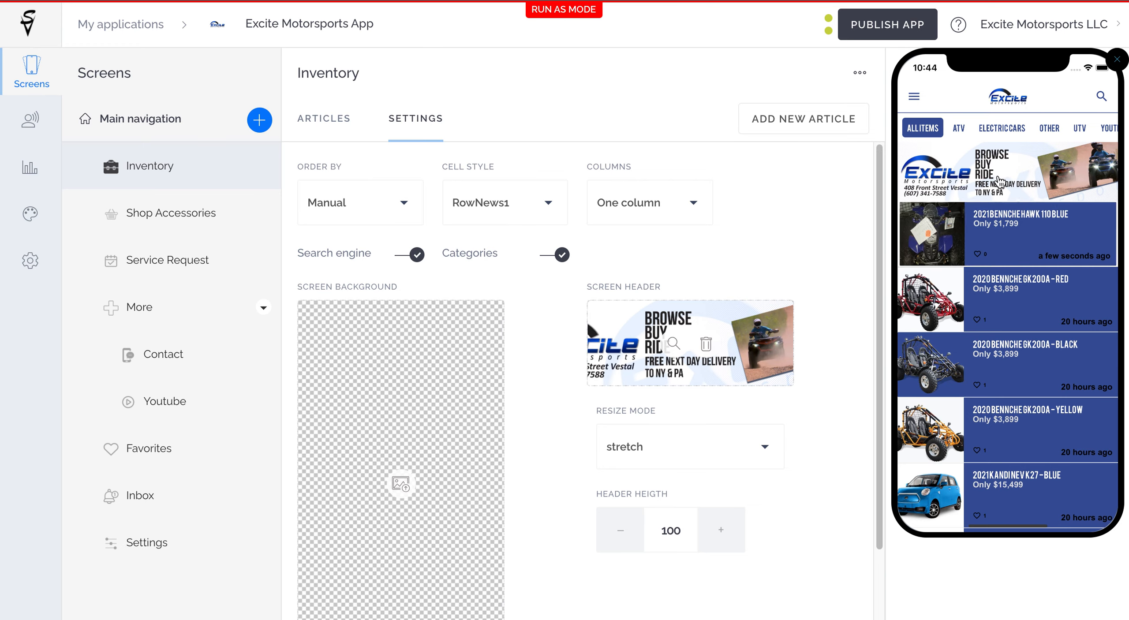
click(921, 95)
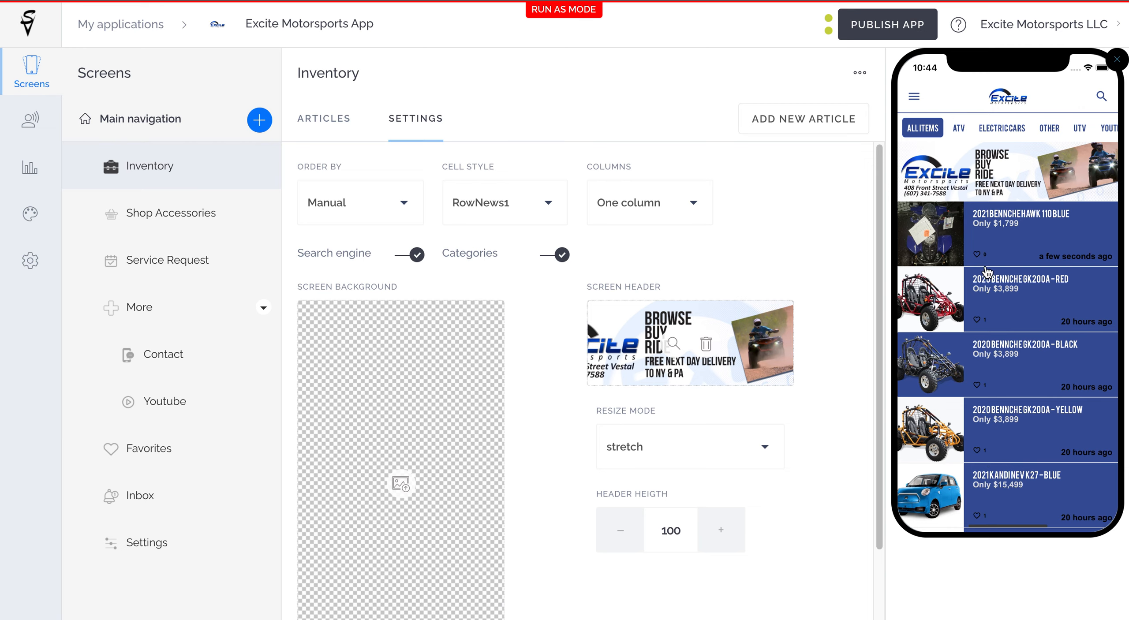
Try the Inventory cell styles RowNews1a, RowNews2a and RowNews4a, and set the style back to RowNews1.
click(531, 214)
click(488, 226)
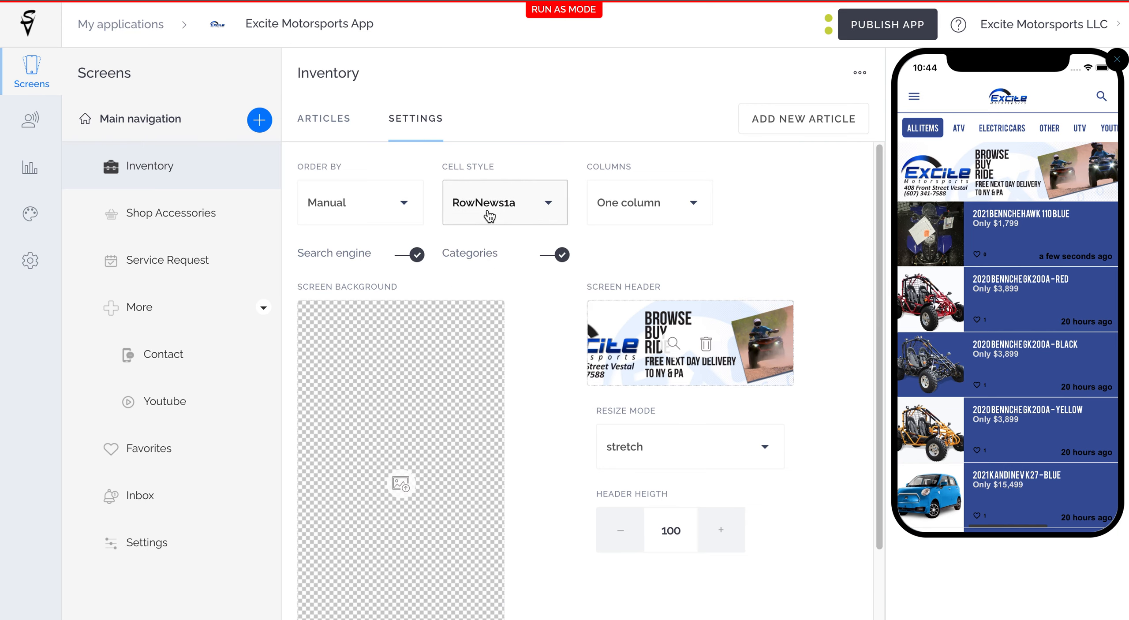
click(488, 216)
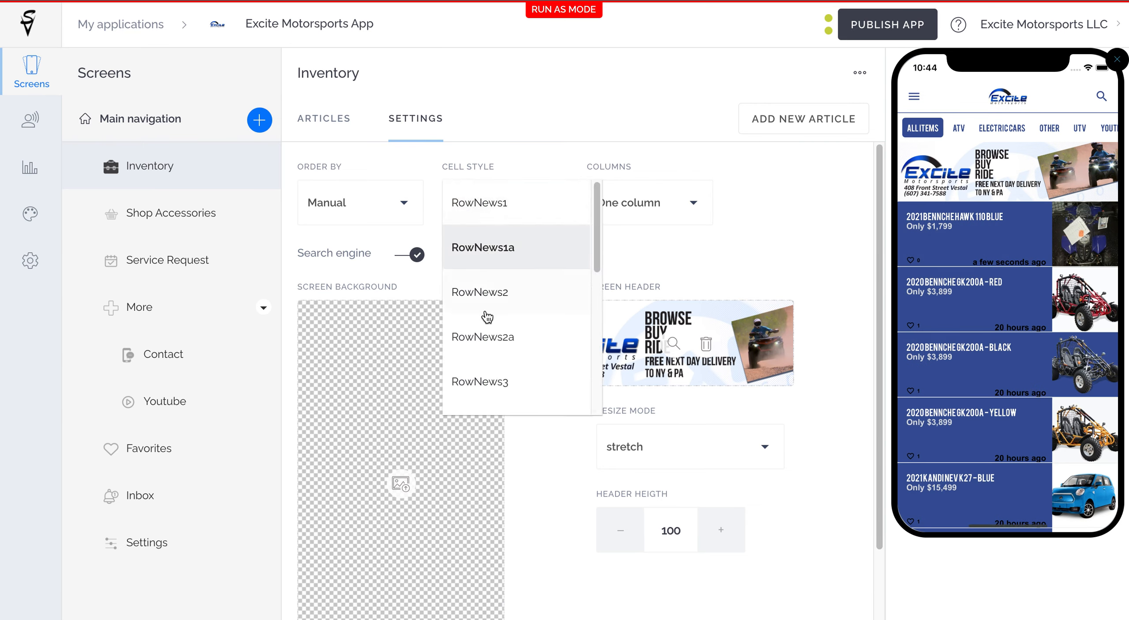
click(496, 337)
click(511, 217)
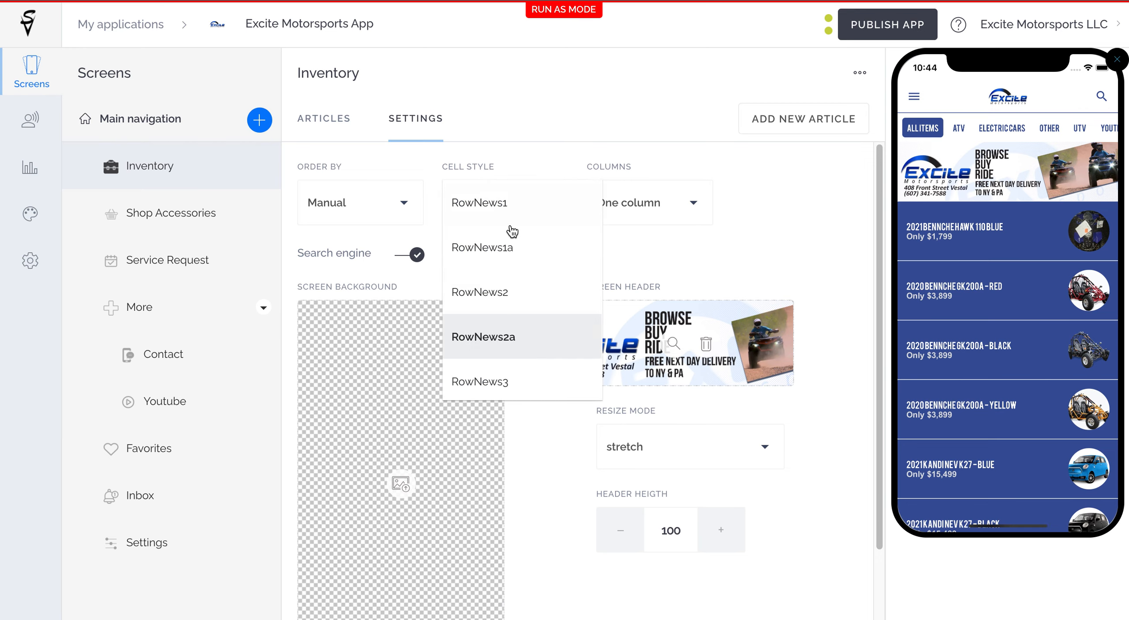
click(522, 379)
click(551, 203)
scroll(511, 286, down, 5)
click(521, 265)
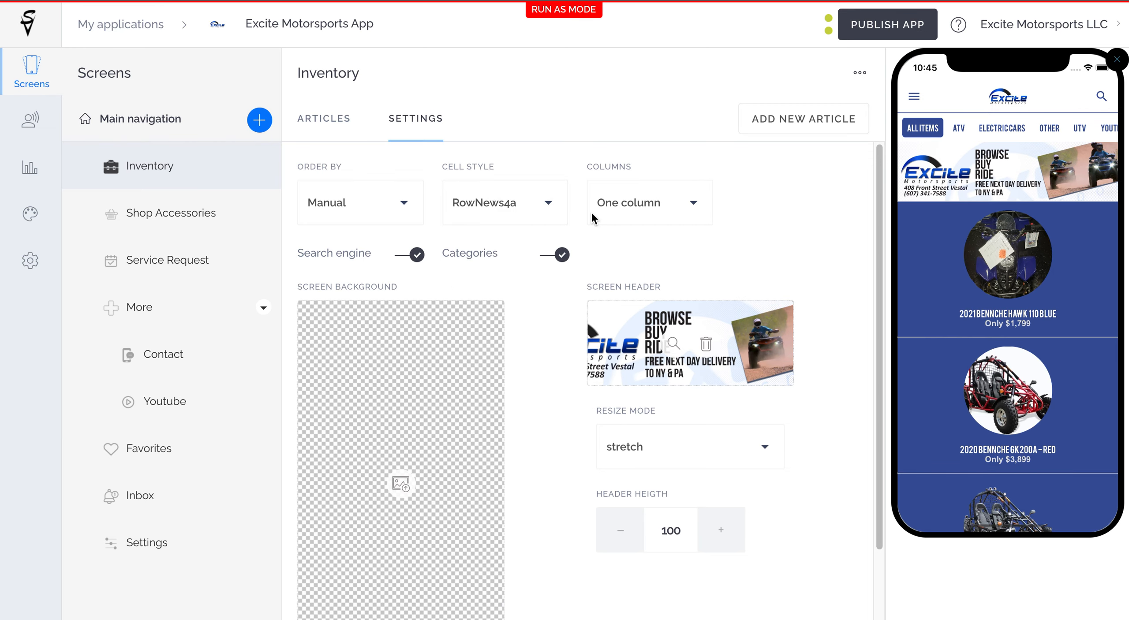
click(488, 202)
drag(596, 284, 577, 169)
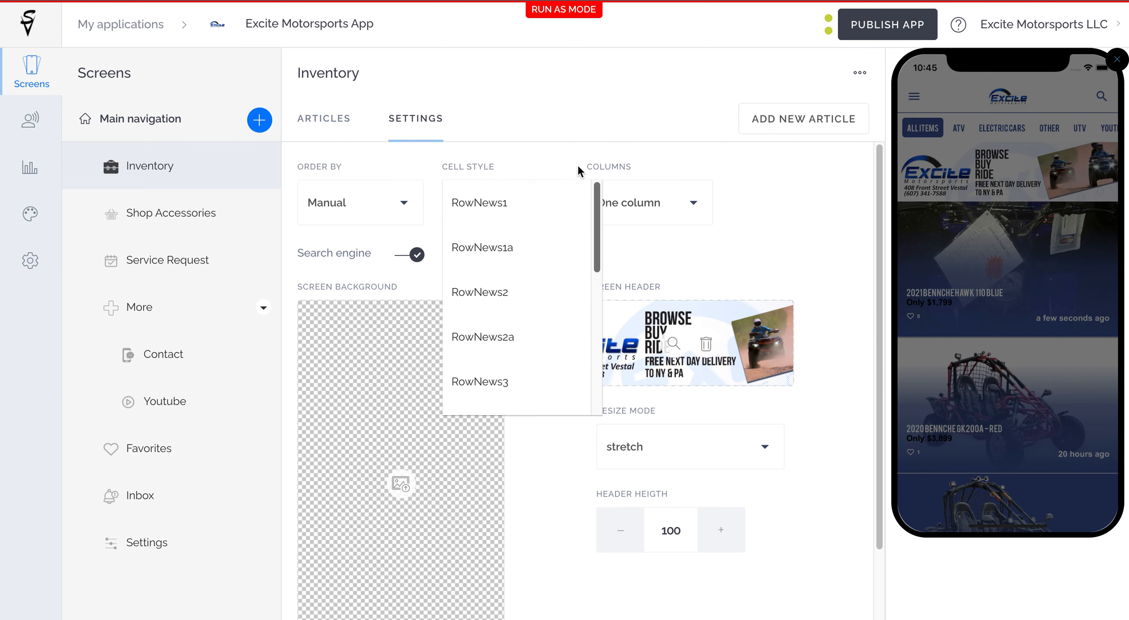
click(515, 207)
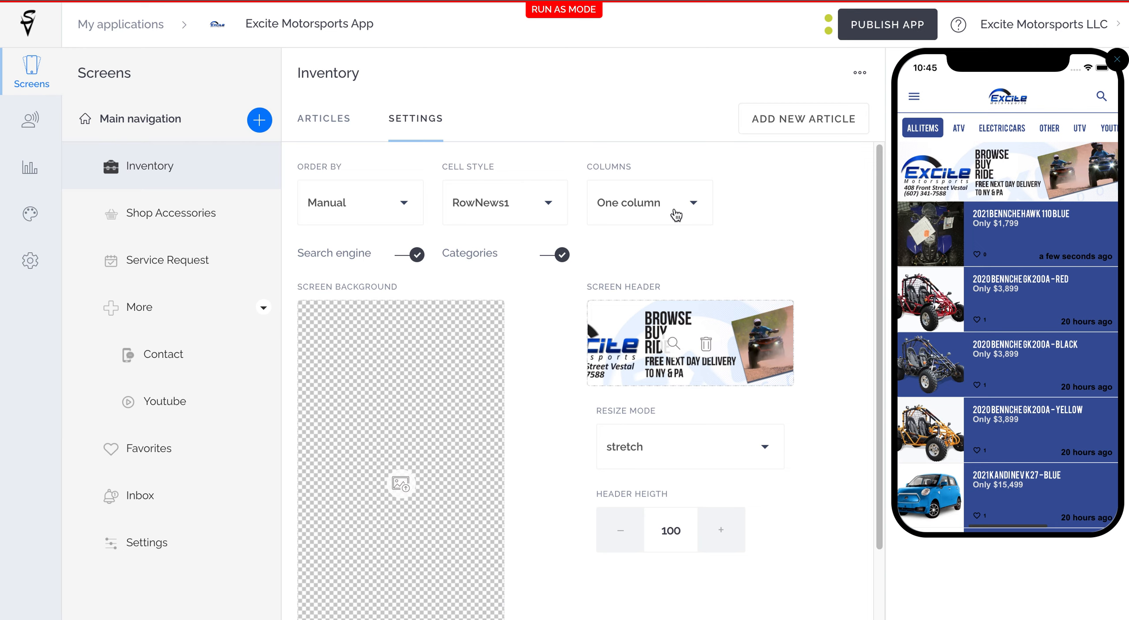
Try a two-column layout for the Inventory list and return it to one column.
click(622, 217)
click(646, 261)
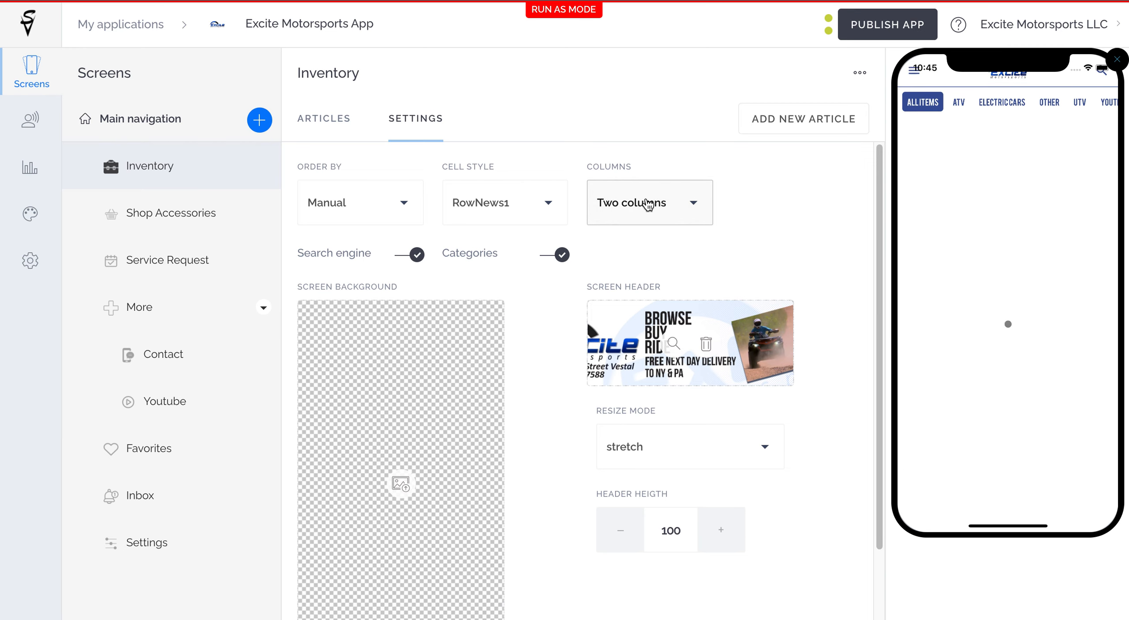
click(646, 205)
click(644, 204)
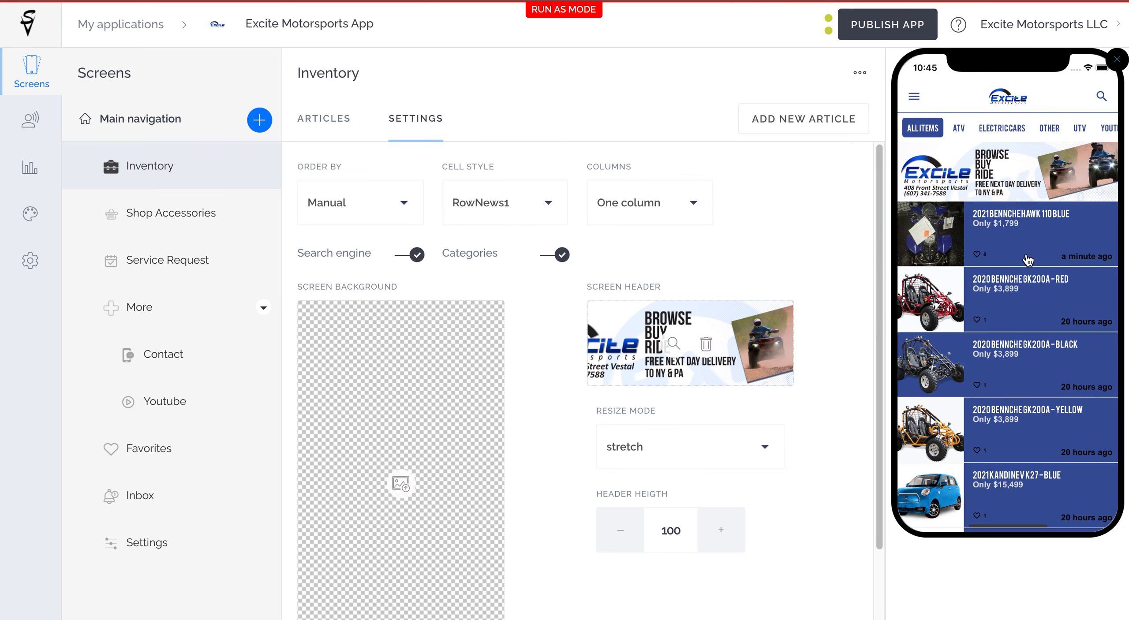
Look through the settings of the Shop Accessories, Service Request and More screens.
click(185, 225)
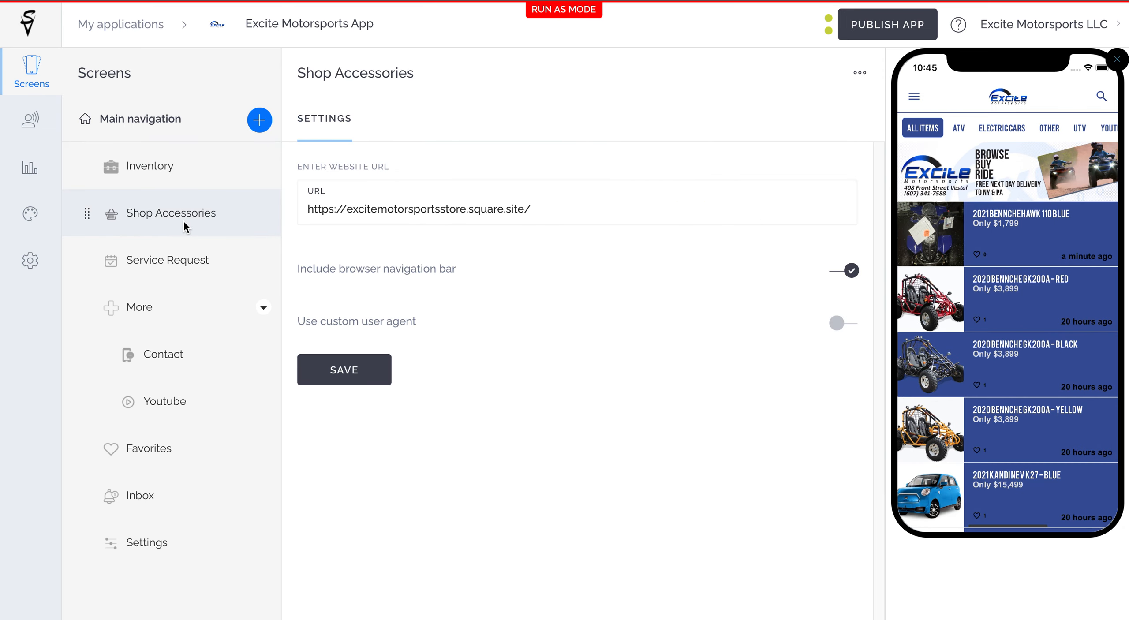
click(150, 259)
click(137, 308)
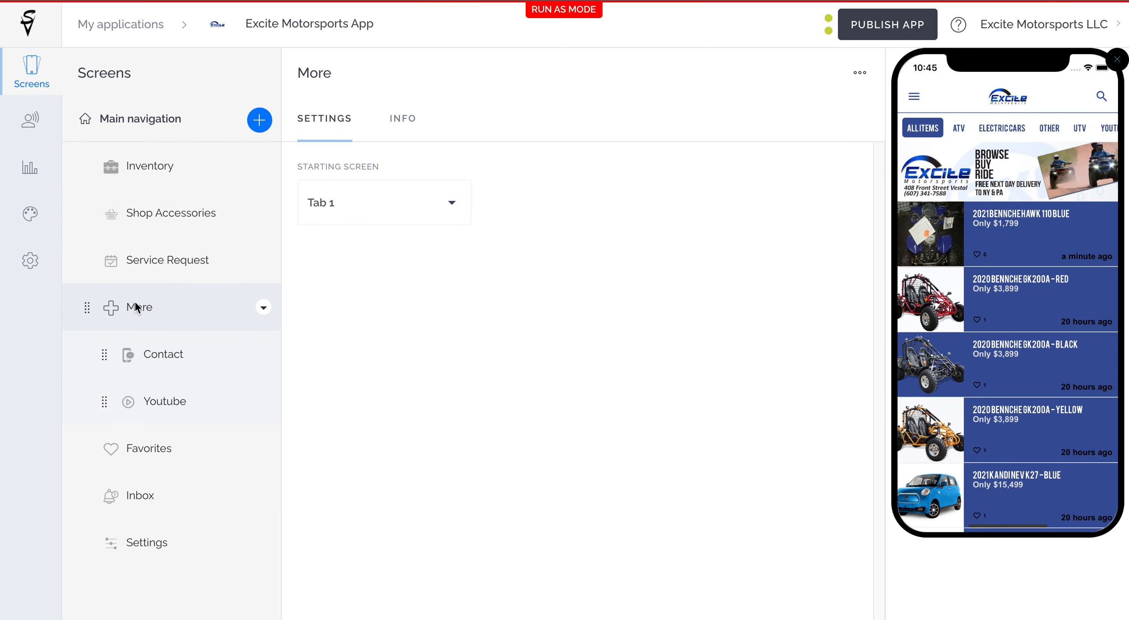
Open the Contact screen under More and show its form configuration.
click(209, 355)
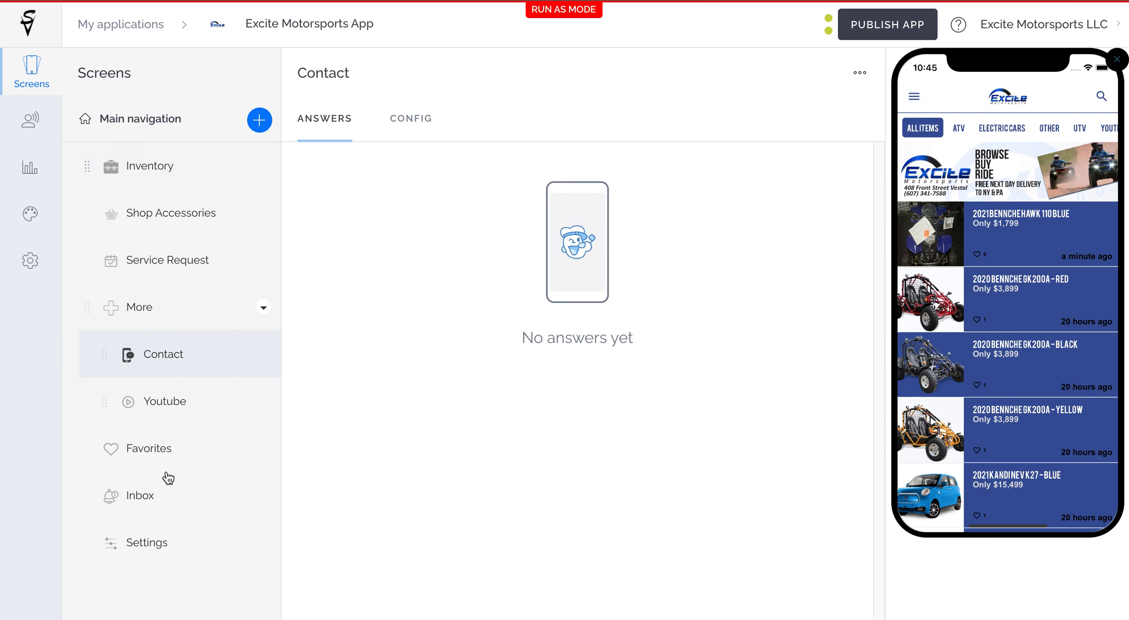
click(399, 116)
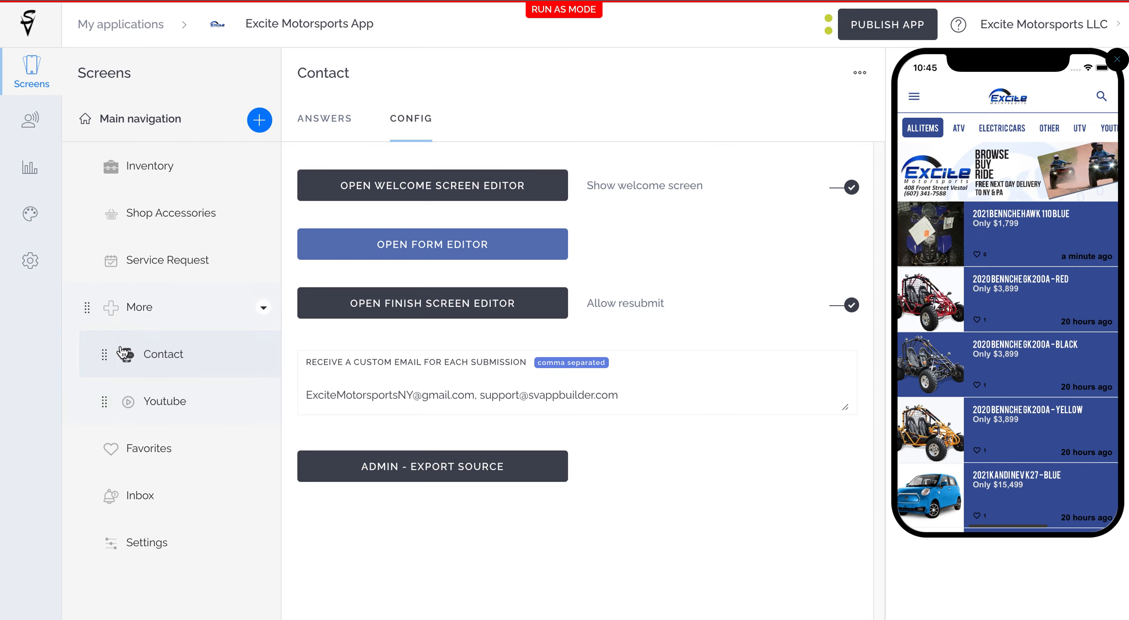
Look through the Contact form's fields and available field types in the form editor, and close it without saving.
click(390, 255)
drag(874, 309, 864, 516)
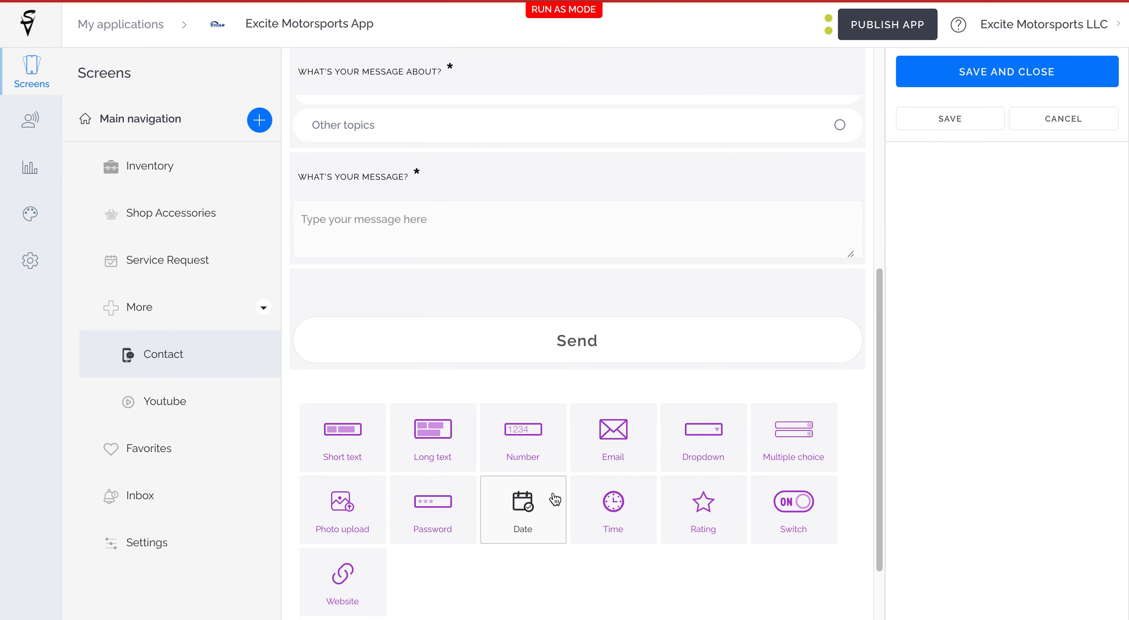
click(1023, 118)
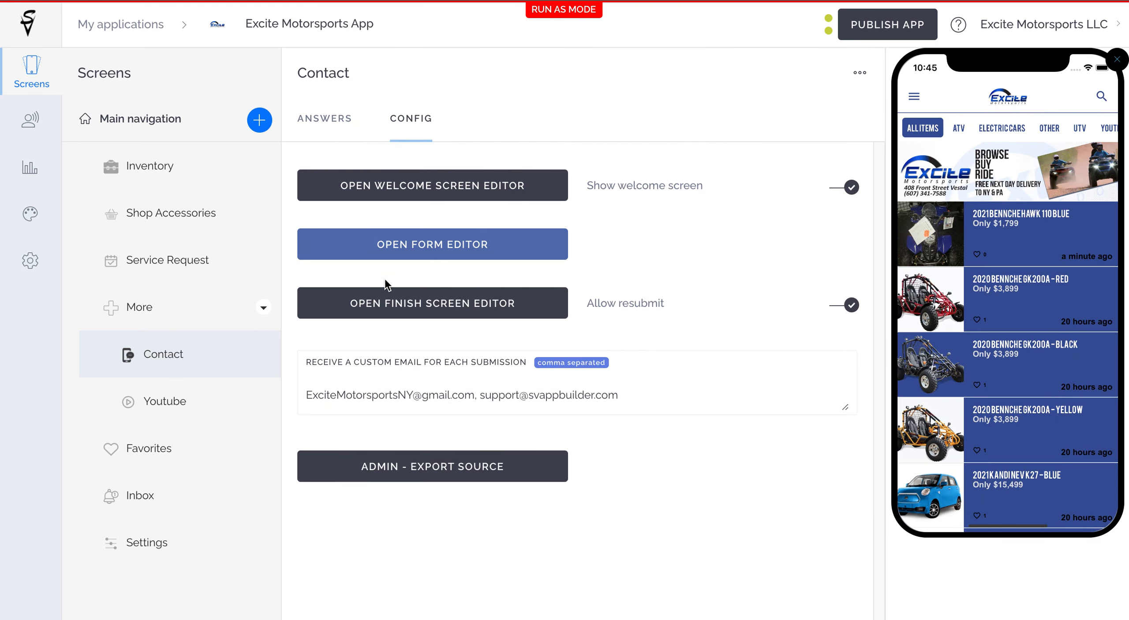
Look through the options of the app's Settings screen, from the login option to the copyright text.
click(133, 462)
click(159, 537)
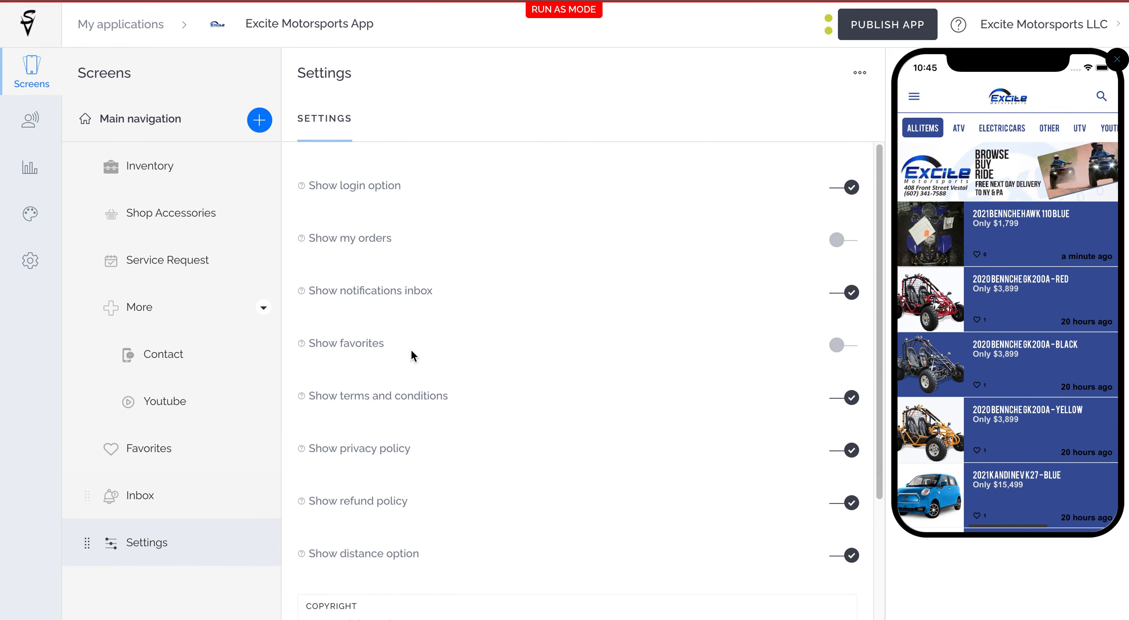
scroll(374, 336, down, 3)
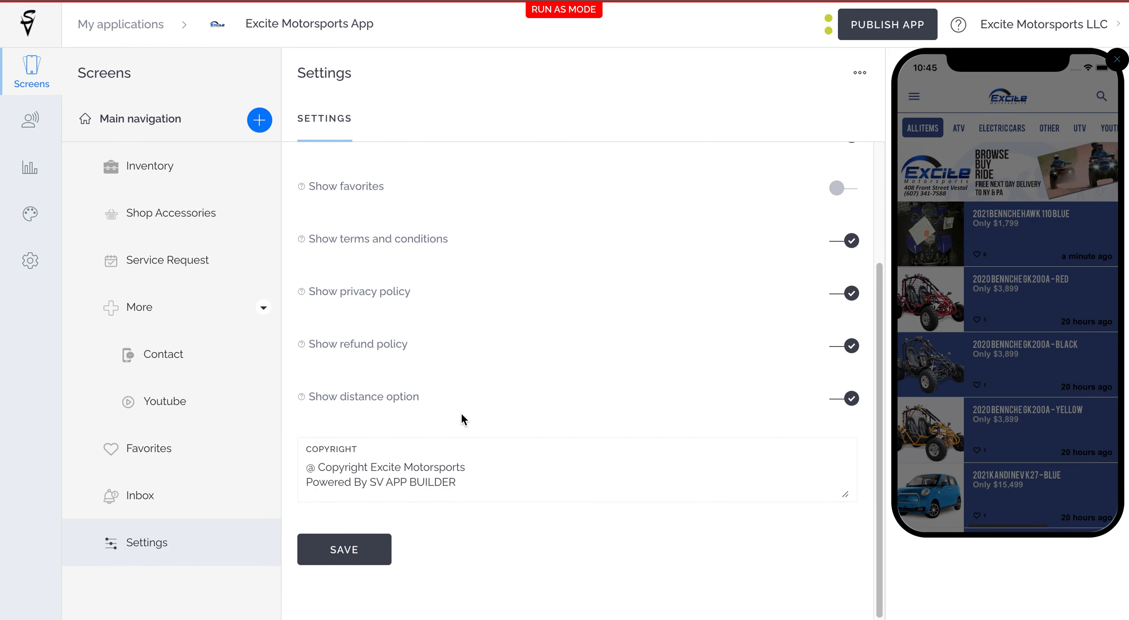
scroll(463, 412, up, 3)
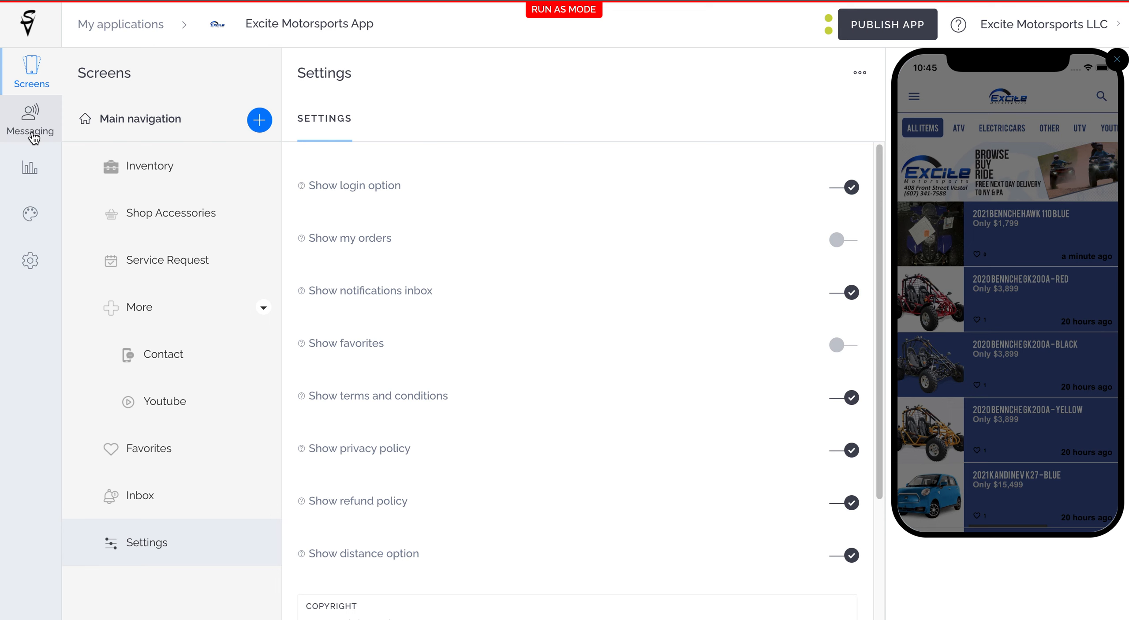
Review the Users and Chat support sections of Messaging and return to the Outbox.
click(30, 122)
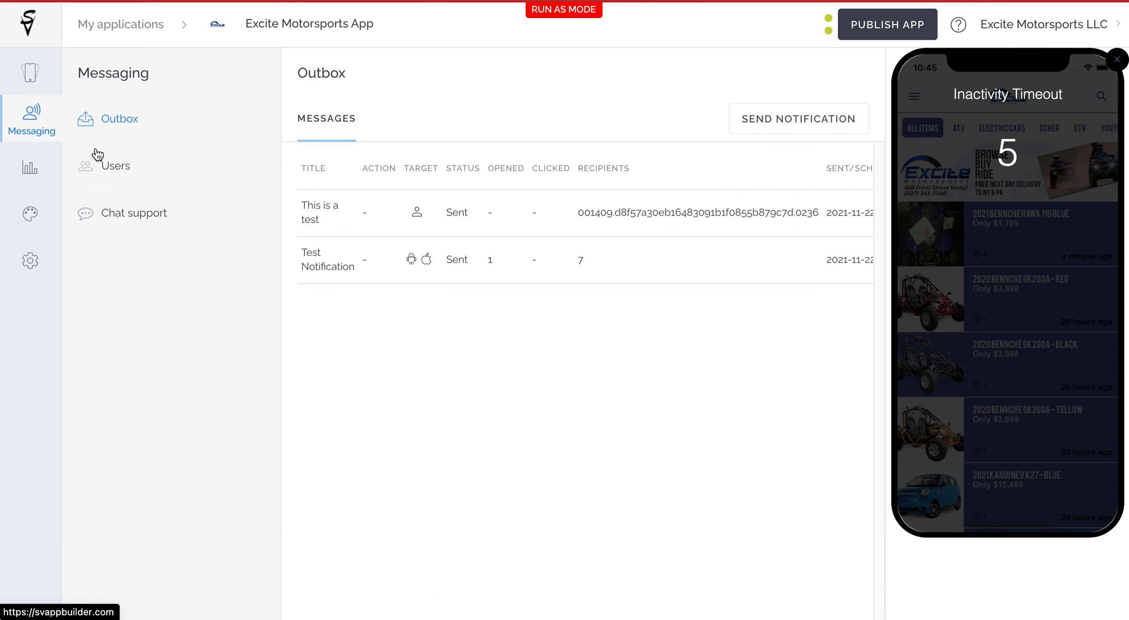
click(98, 185)
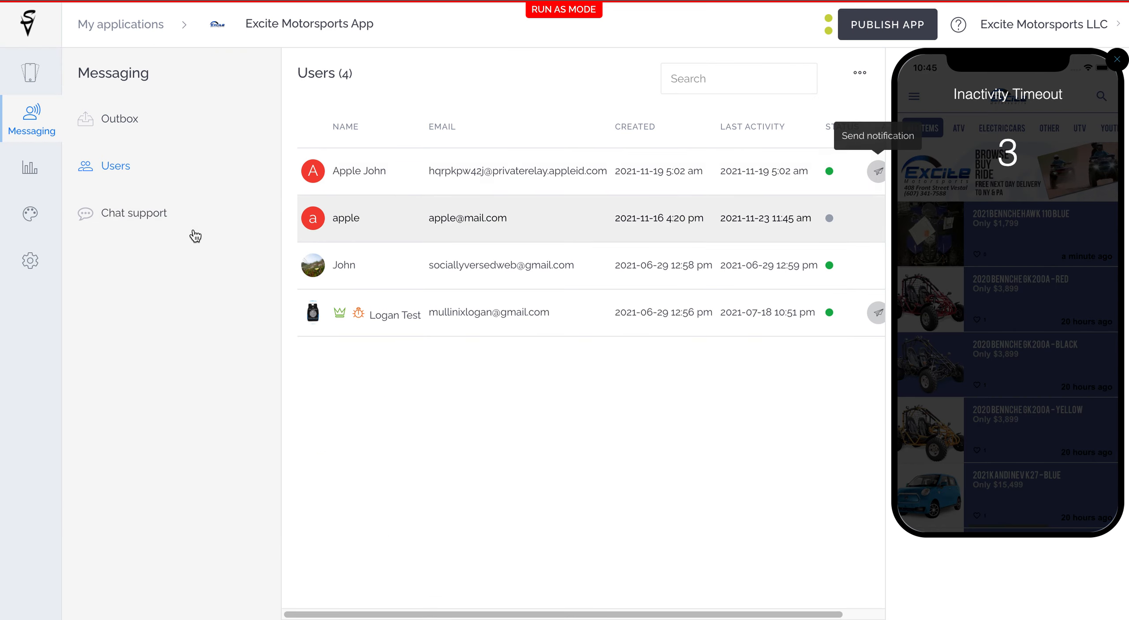
click(127, 220)
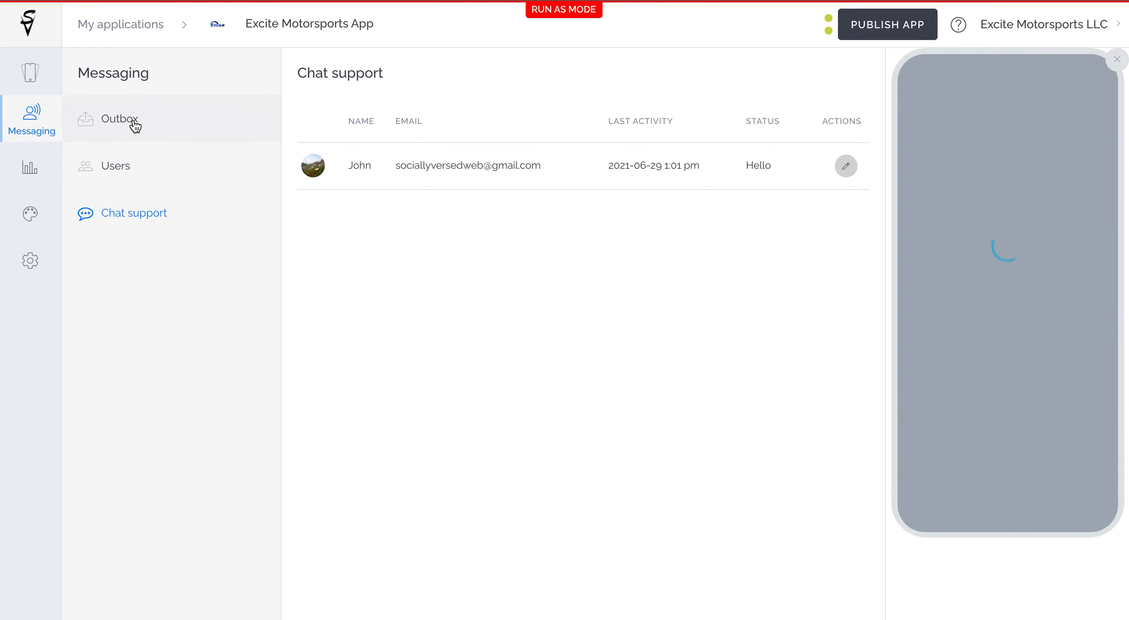
click(134, 127)
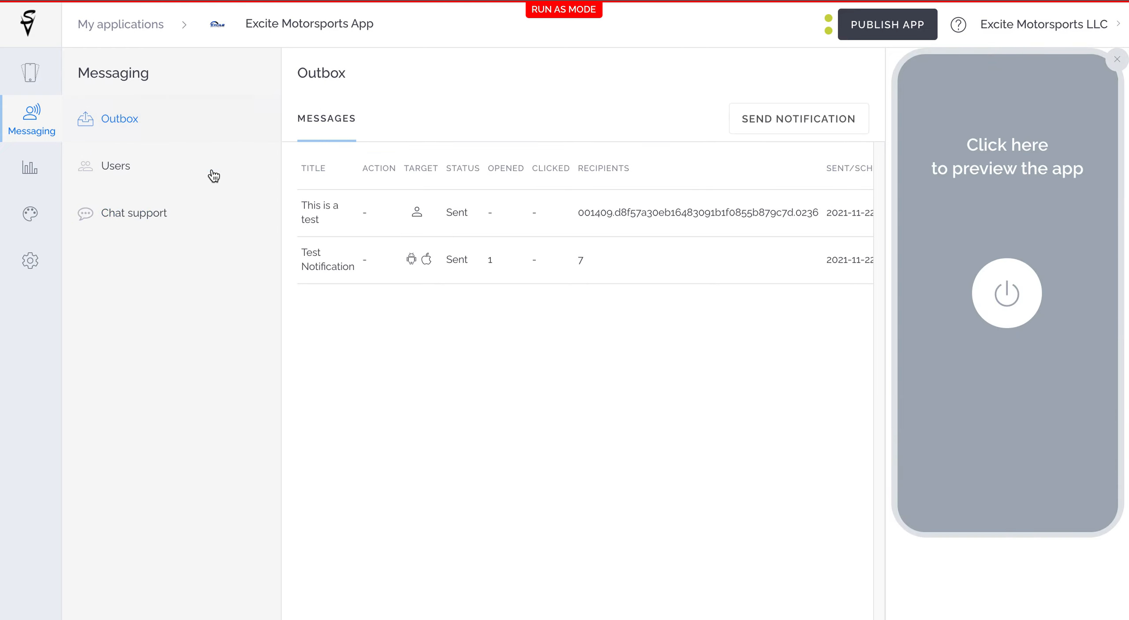
Start a new notification, try "Put your title for the Push notficatiosn" as its title and clear the title again.
click(824, 124)
click(409, 291)
text(Put)
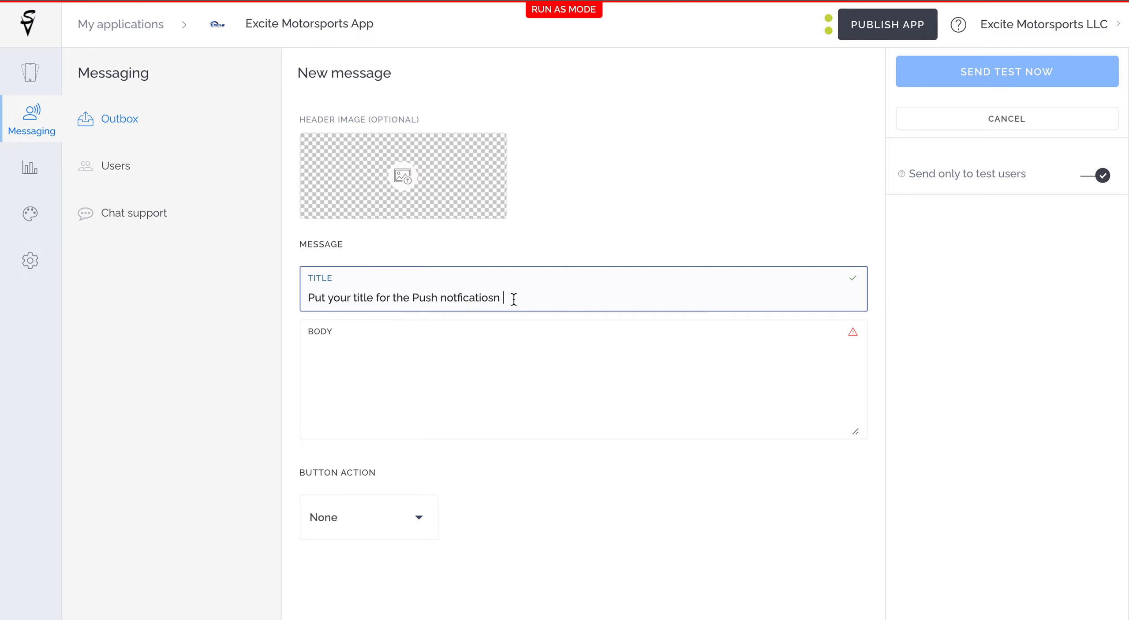
drag(514, 299, 311, 289)
click(472, 298)
key(BackSpace)
key(BackSpace)
text(ns)
key(ctrl+a)
key(BackSpace)
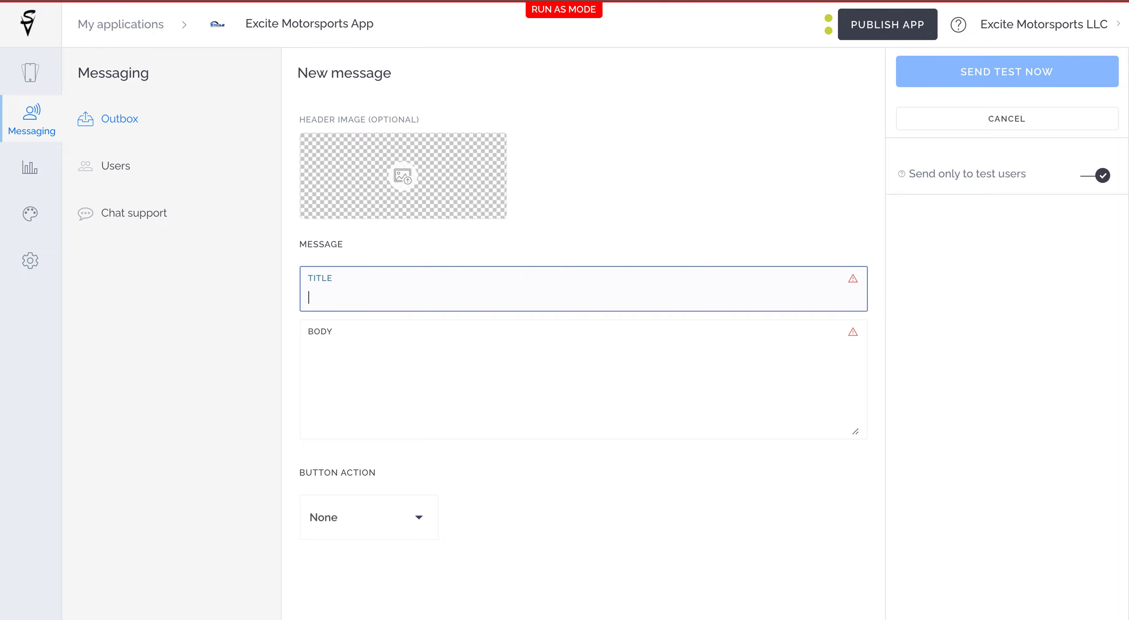
Set the message's button action to Open app screen and look through the screens it can open.
click(329, 344)
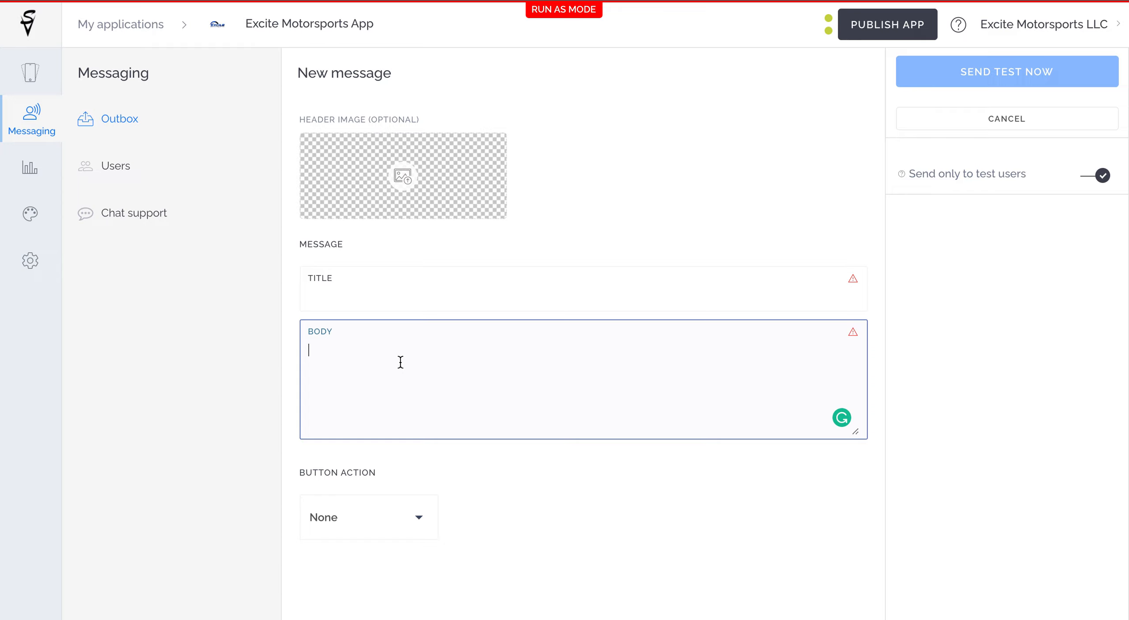
click(365, 547)
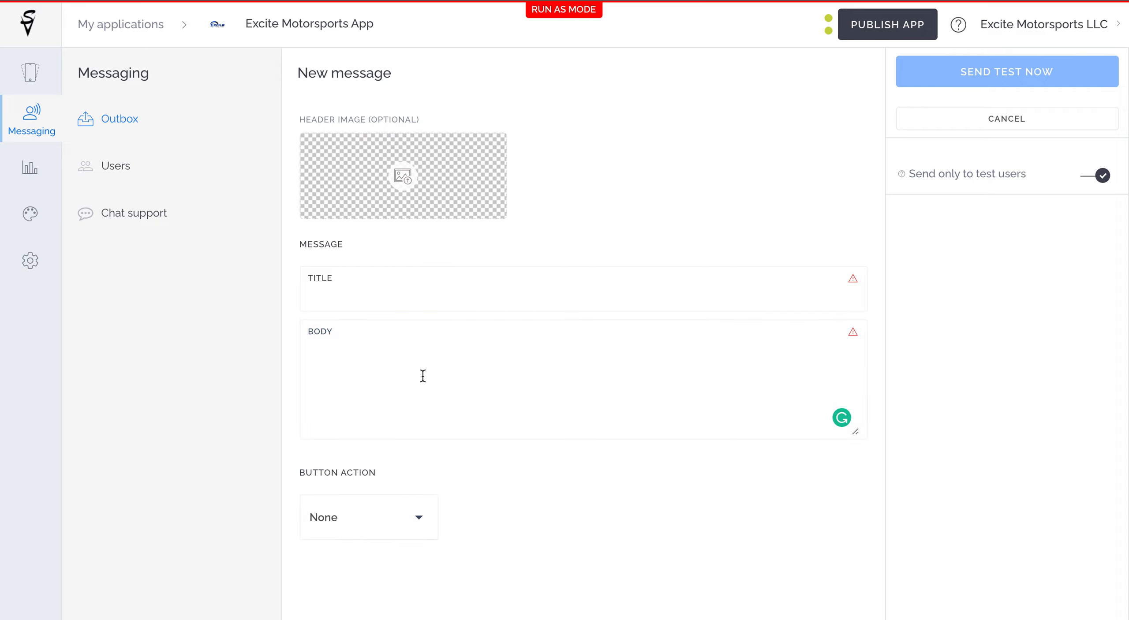
click(366, 508)
scroll(428, 464, down, 2)
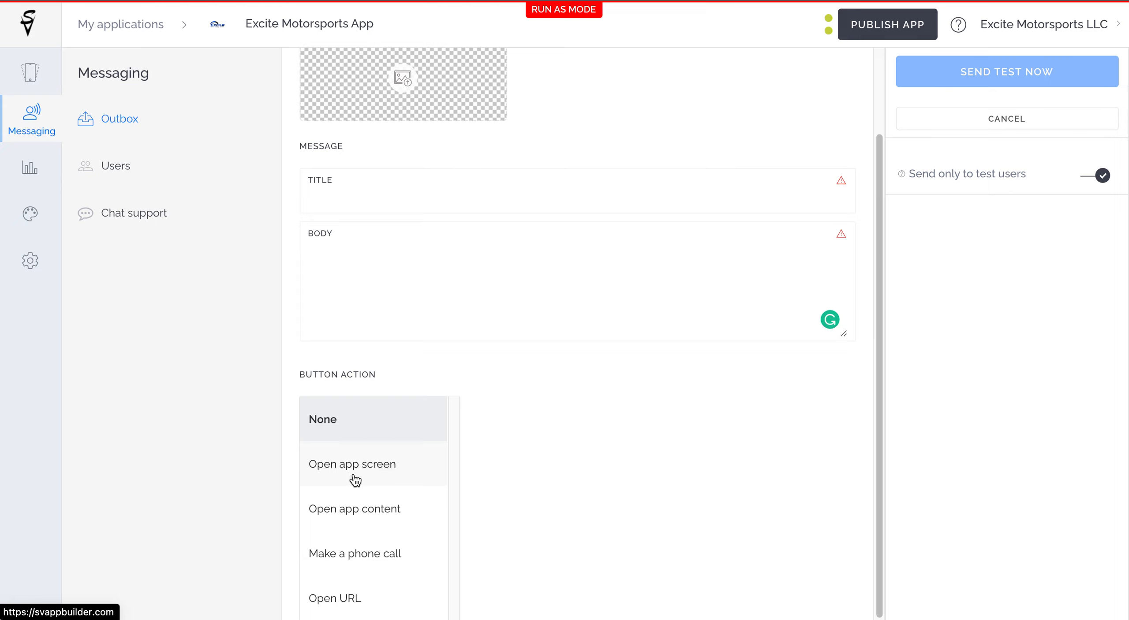
click(370, 469)
click(555, 527)
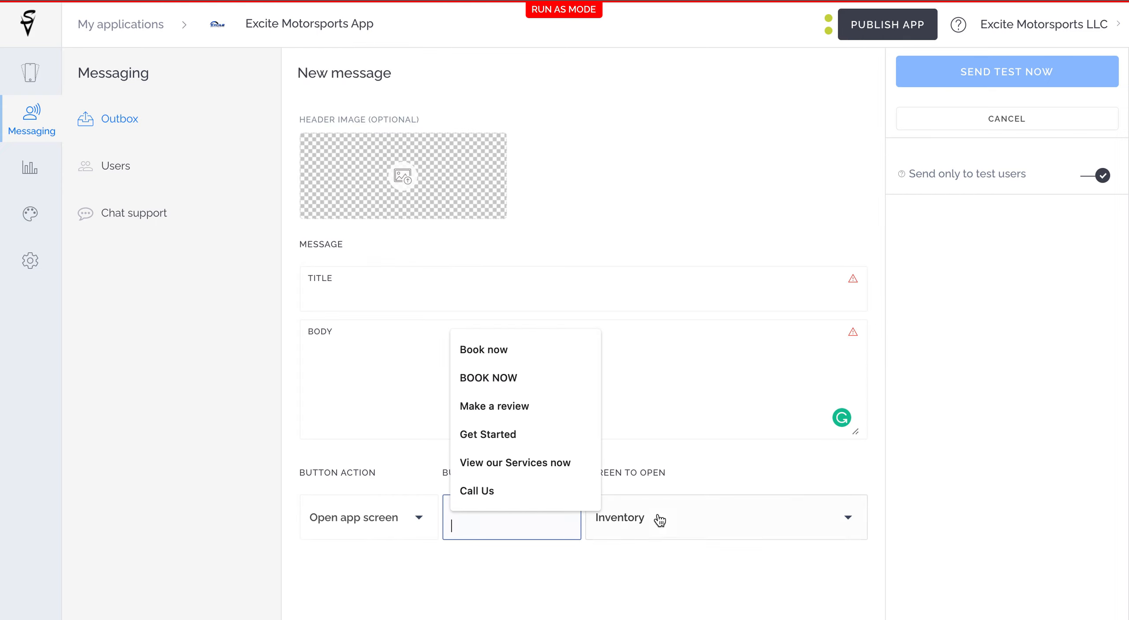
click(675, 519)
scroll(710, 449, down, 2)
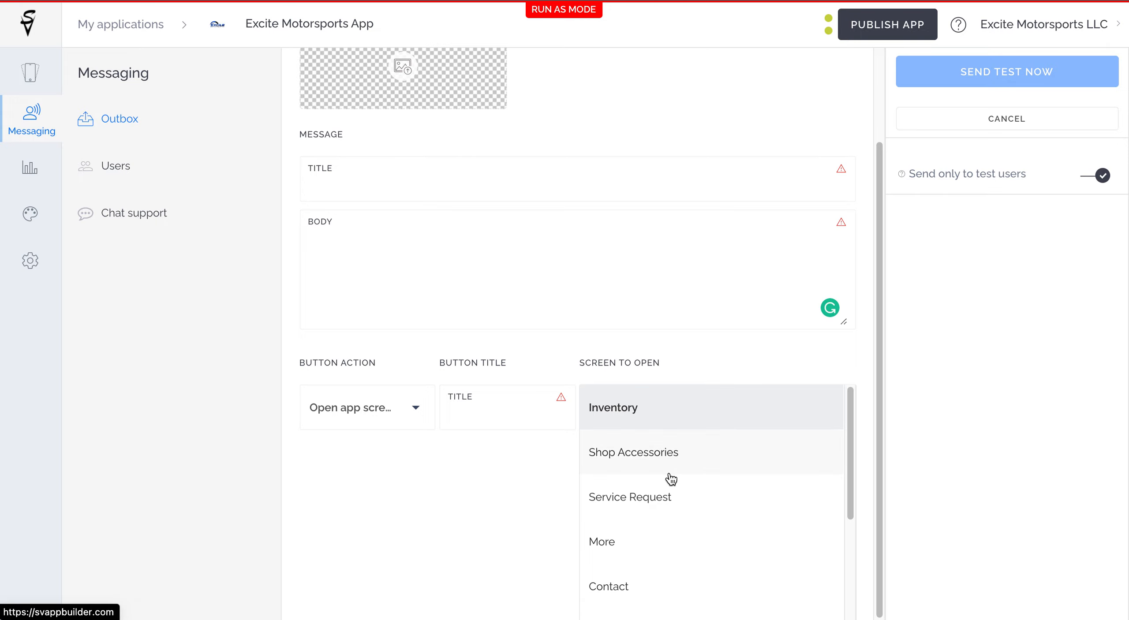
click(359, 422)
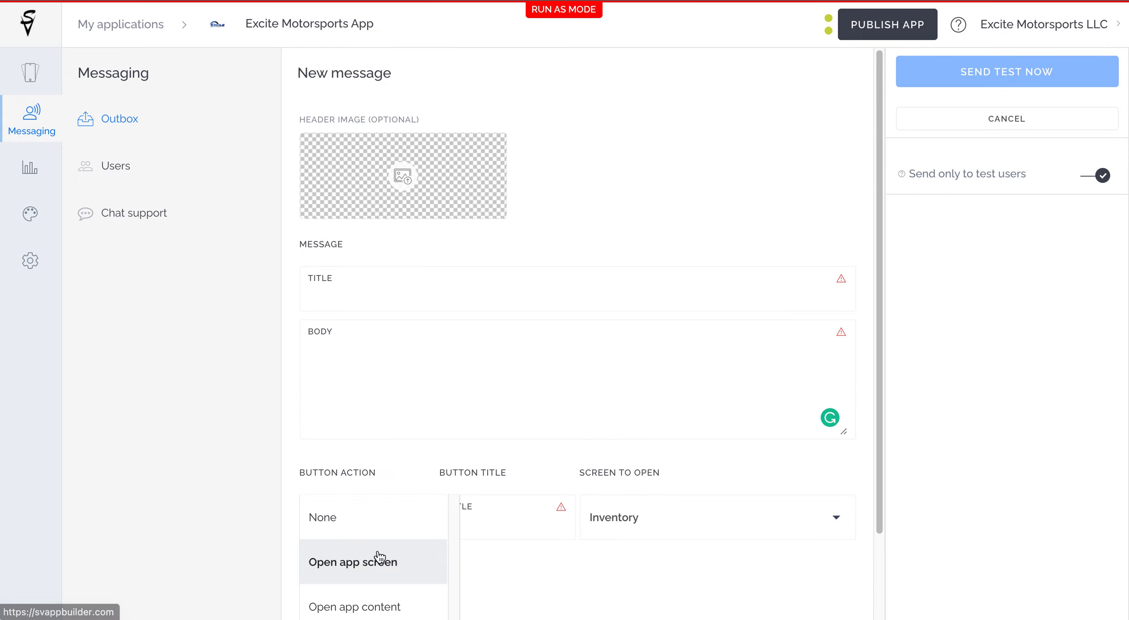
scroll(374, 557, down, 2)
click(397, 489)
Choose Inventory as the screen to open and title the button "shop Inventory".
click(673, 515)
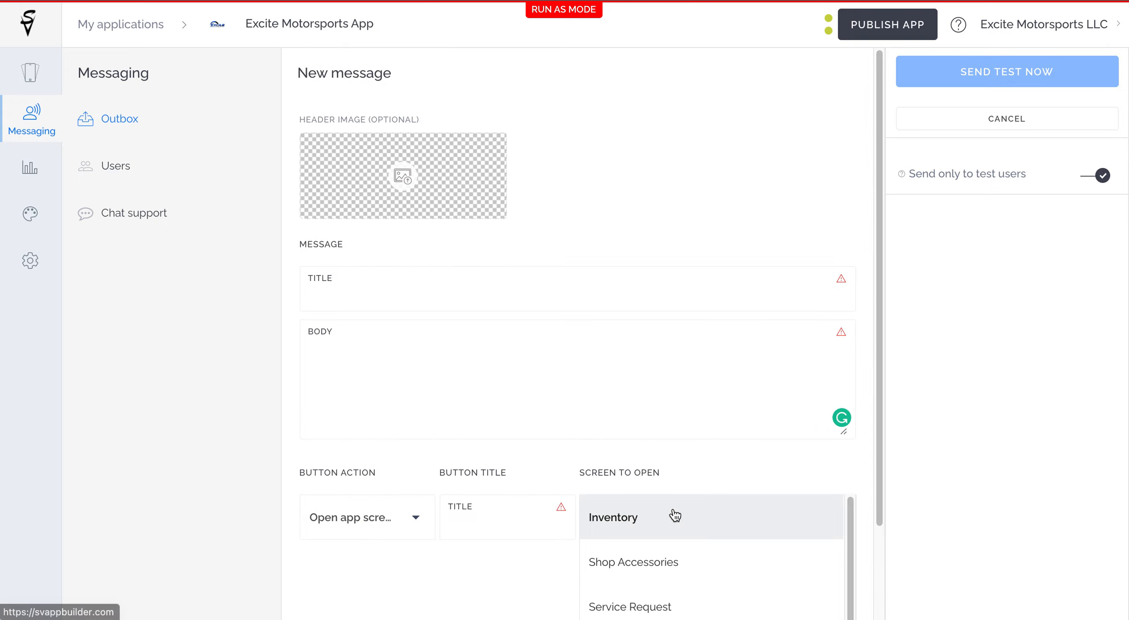
scroll(672, 520, down, 3)
scroll(671, 522, up, 3)
click(669, 523)
click(532, 529)
text(shop Inbv)
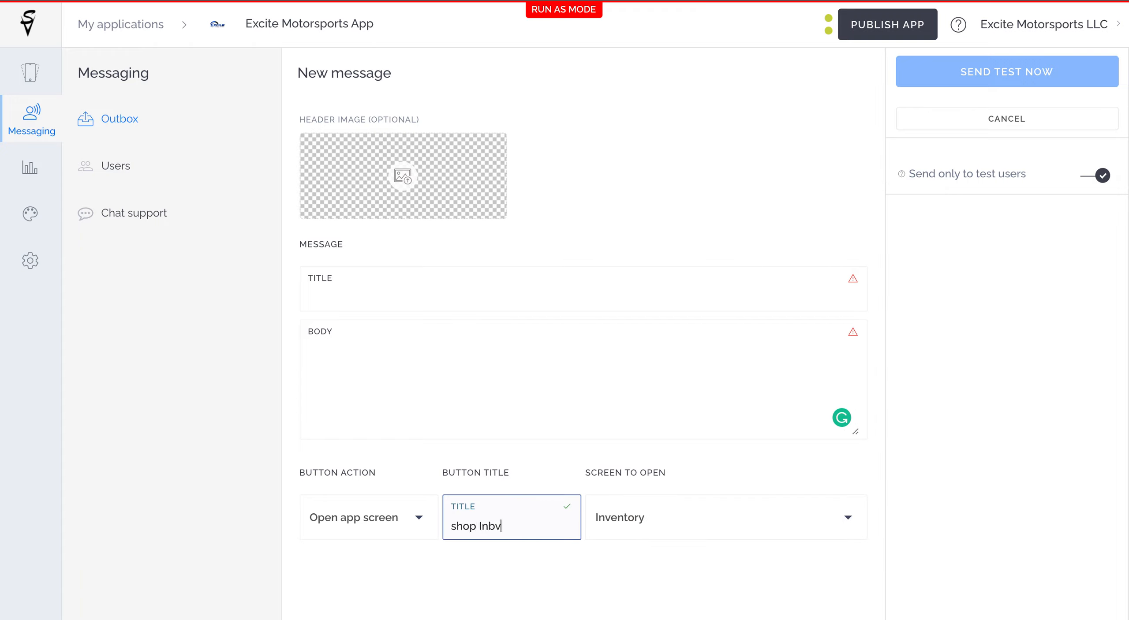
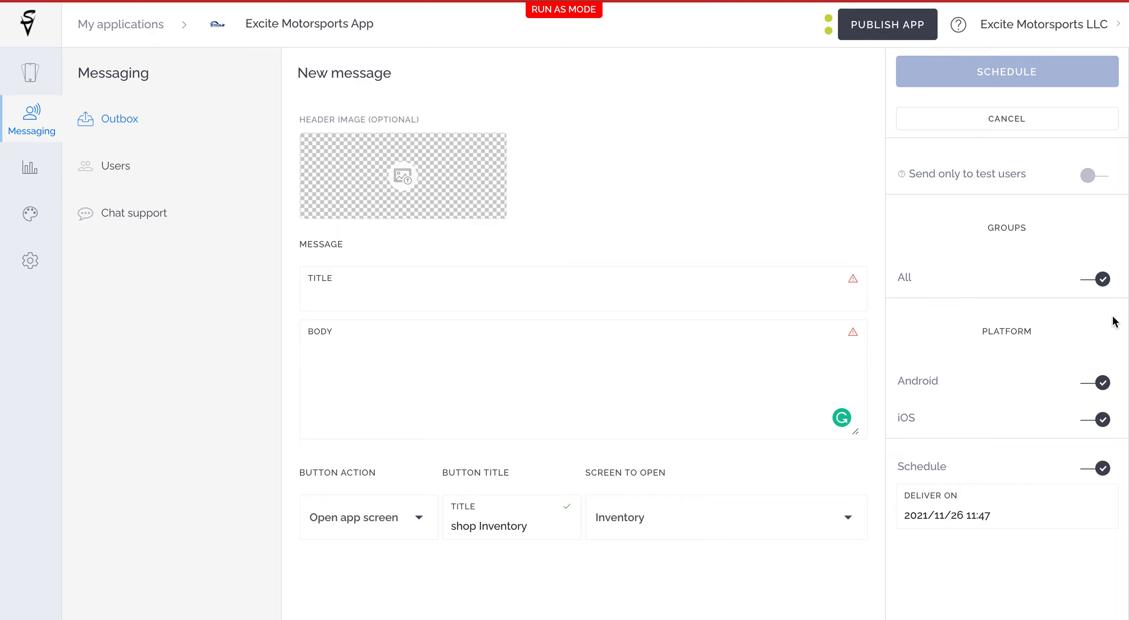
Turn off scheduled delivery and discard the new message.
click(1102, 466)
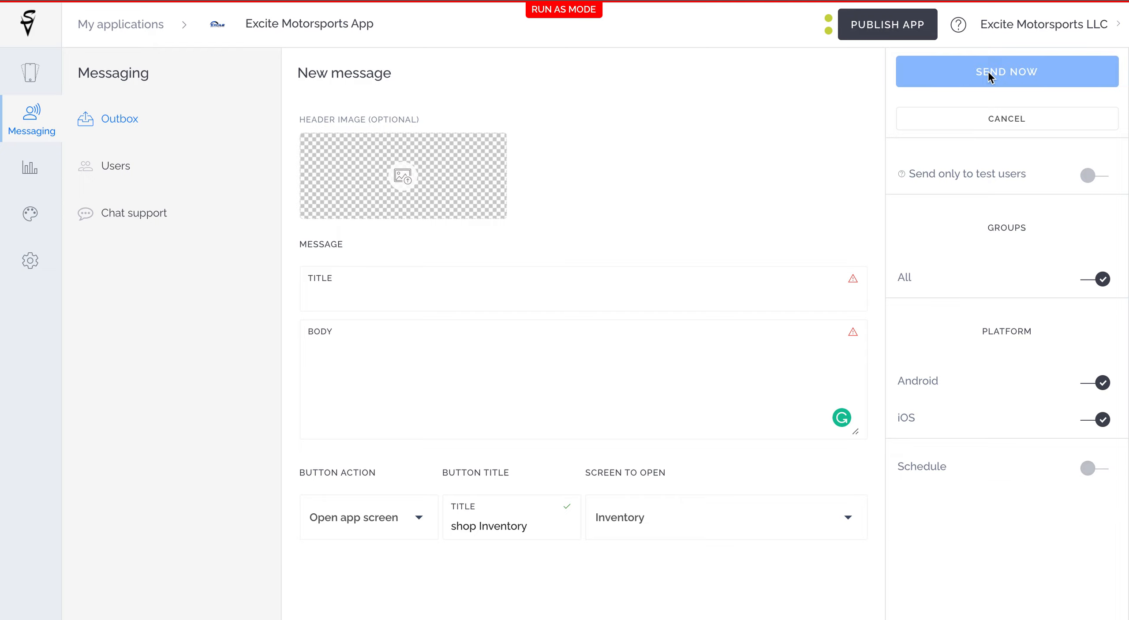
click(983, 119)
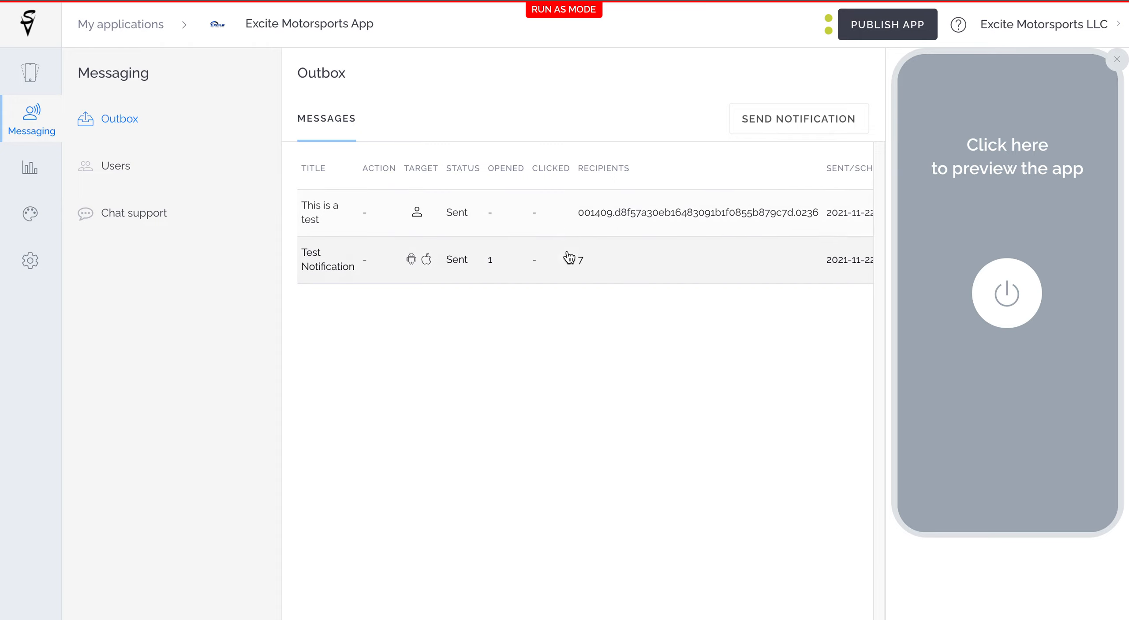
Examine the app analytics for installations, platforms and versions, and open the analytics for registered users.
click(25, 175)
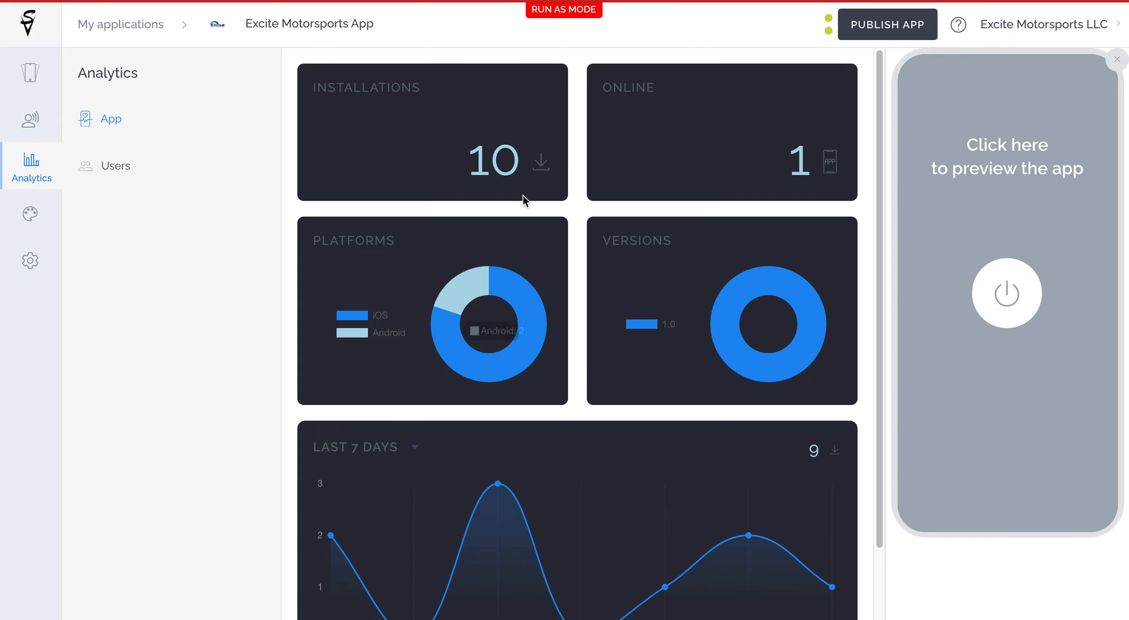
scroll(529, 388, down, 2)
scroll(542, 383, up, 2)
scroll(588, 406, down, 2)
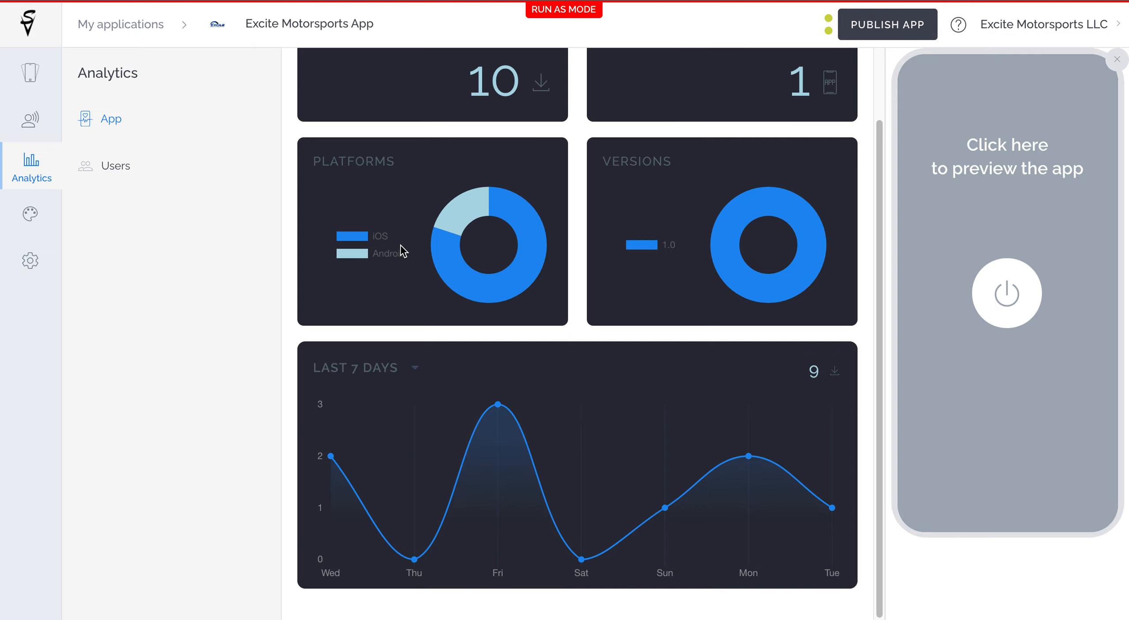
click(126, 171)
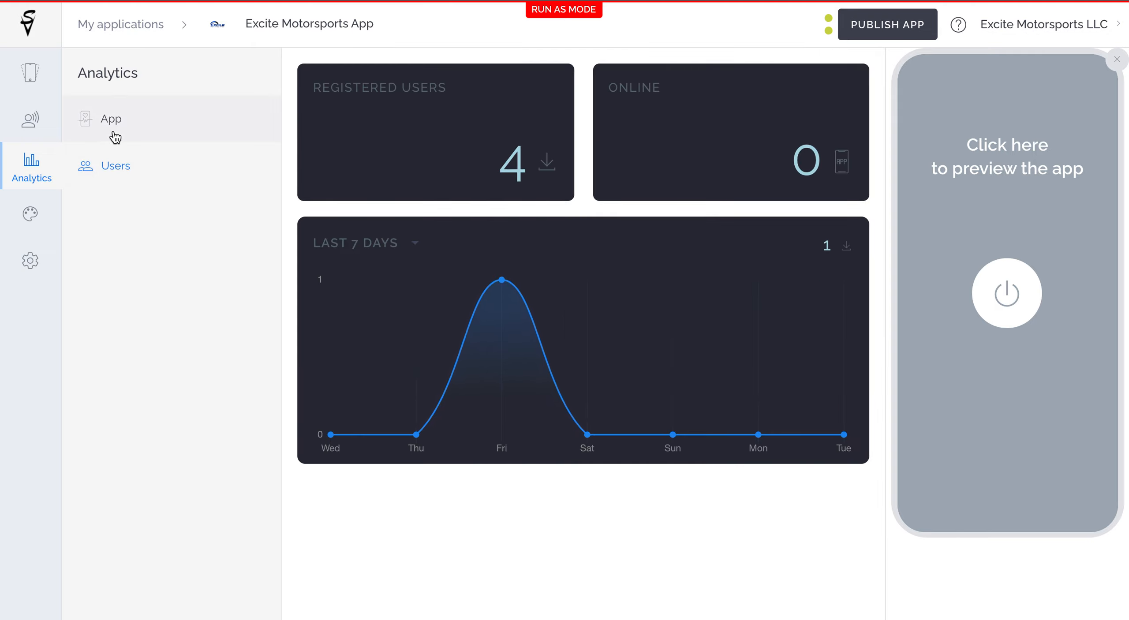
Return to the app analytics and show the installations chart for the last 30 days.
click(122, 131)
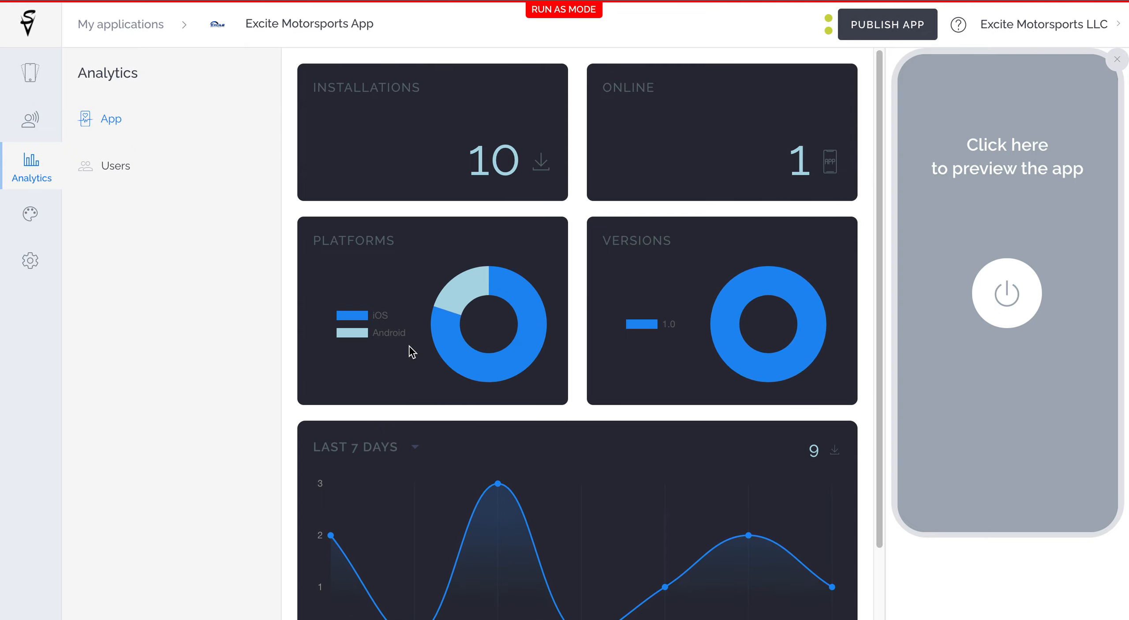
scroll(433, 445, down, 2)
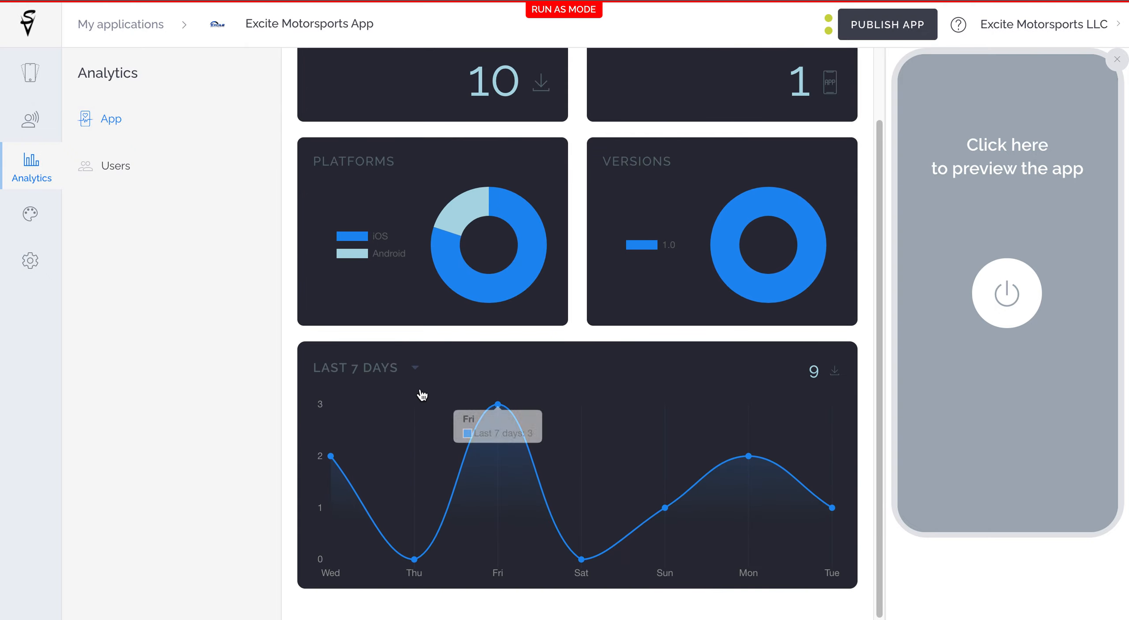
click(401, 370)
click(373, 558)
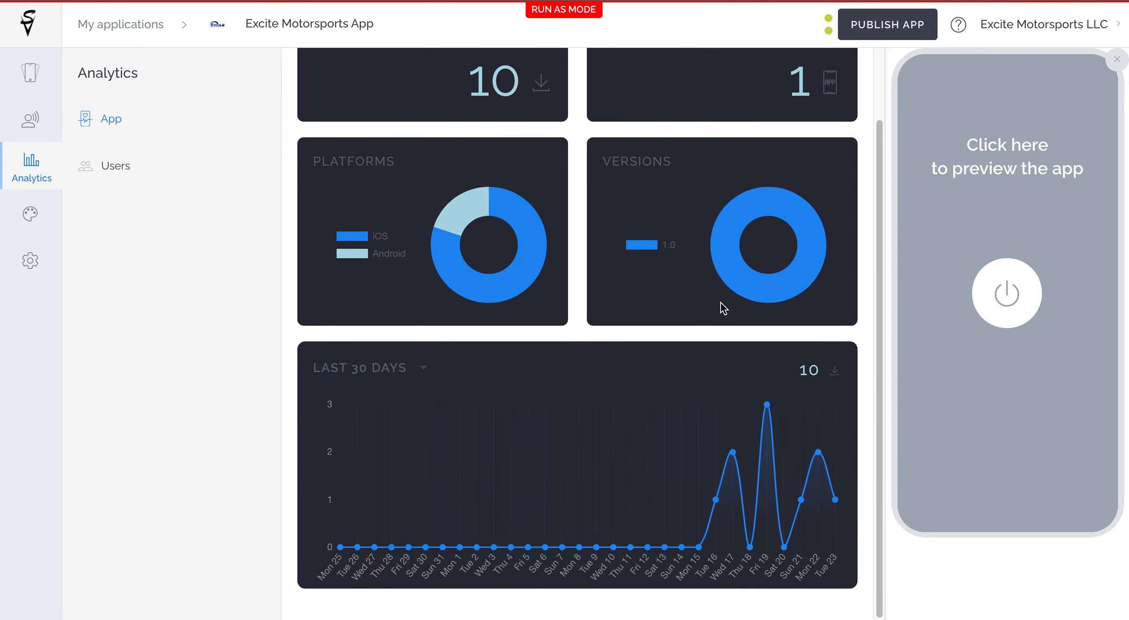
scroll(721, 307, up, 2)
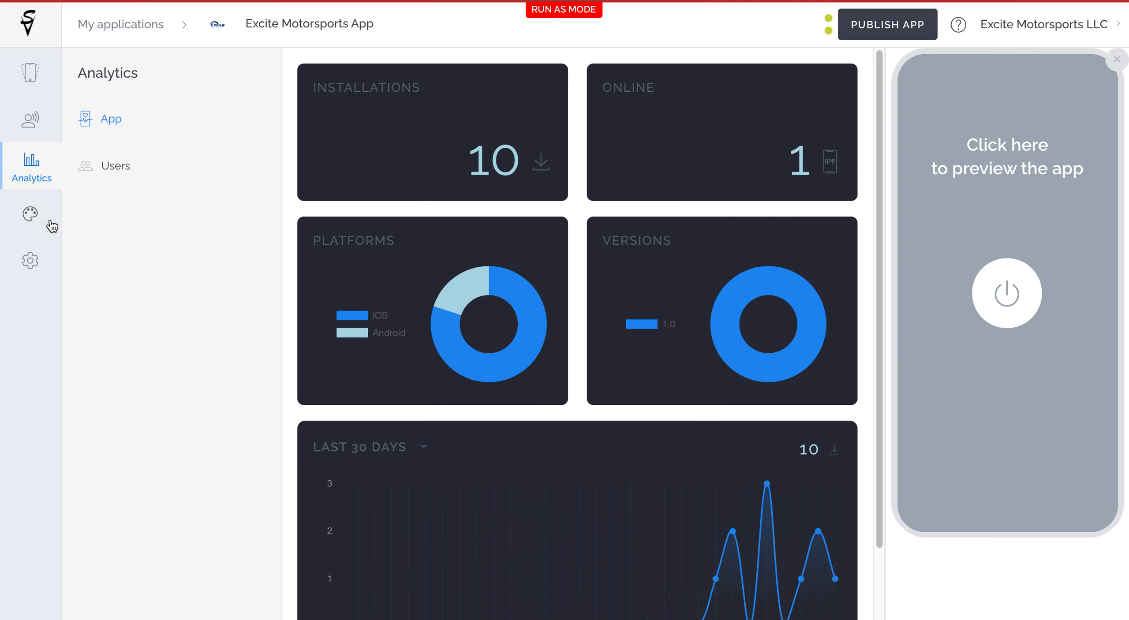
Look through the app's basic style settings for background colors, lists, pages and overlays.
click(27, 216)
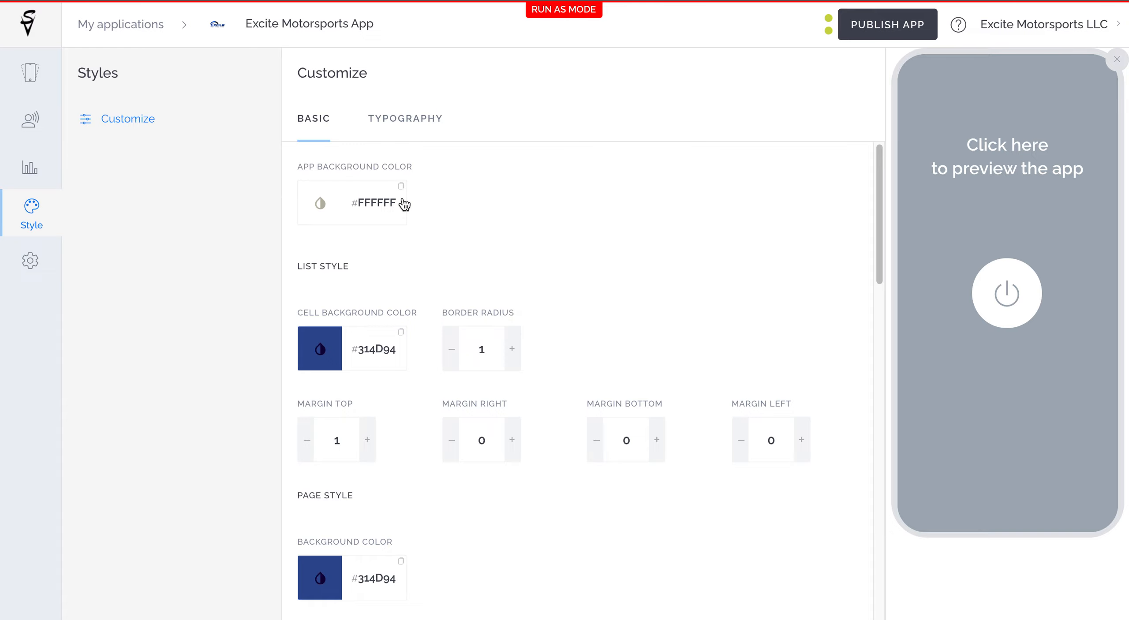
scroll(436, 283, down, 10)
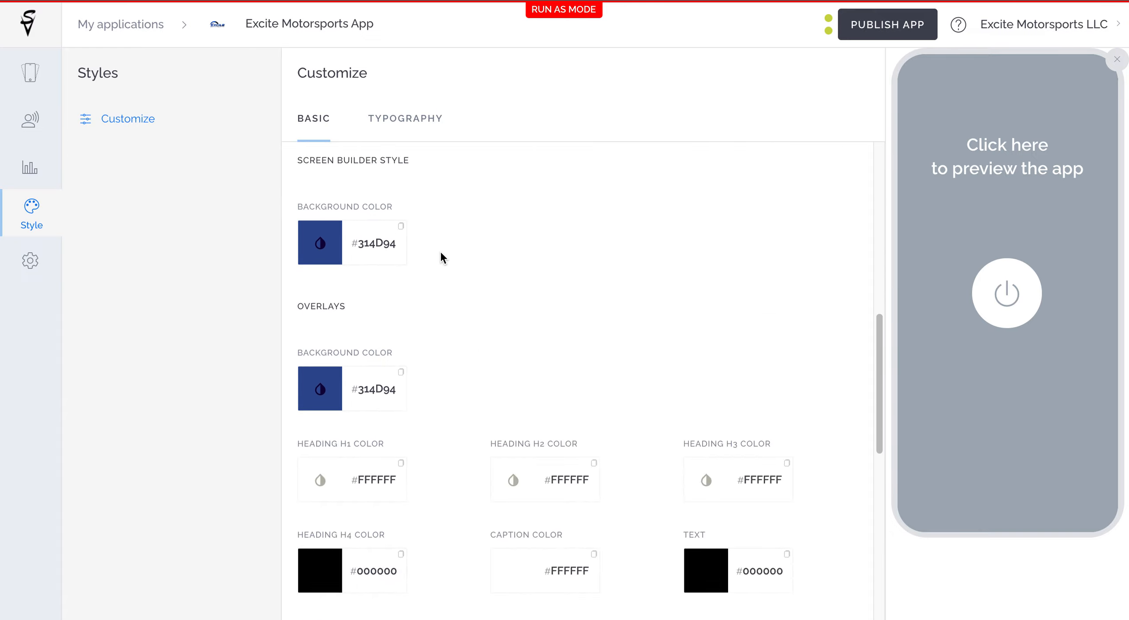
scroll(440, 251, up, 12)
View the typography settings and the fonts offered for Heading H1, and return to the basic style settings.
click(390, 131)
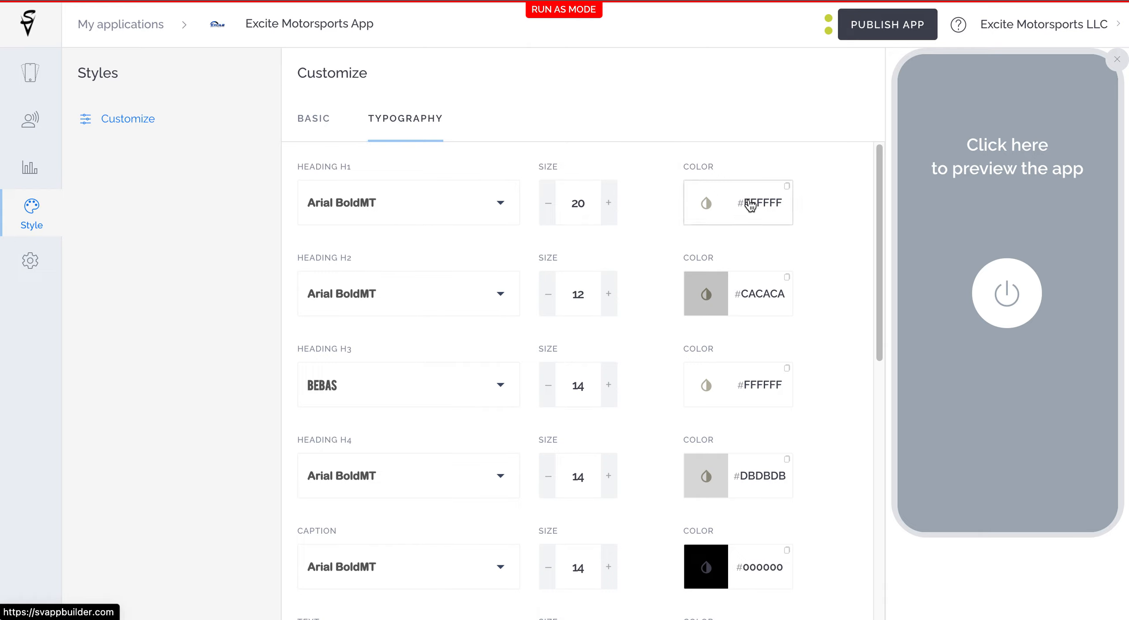
click(370, 207)
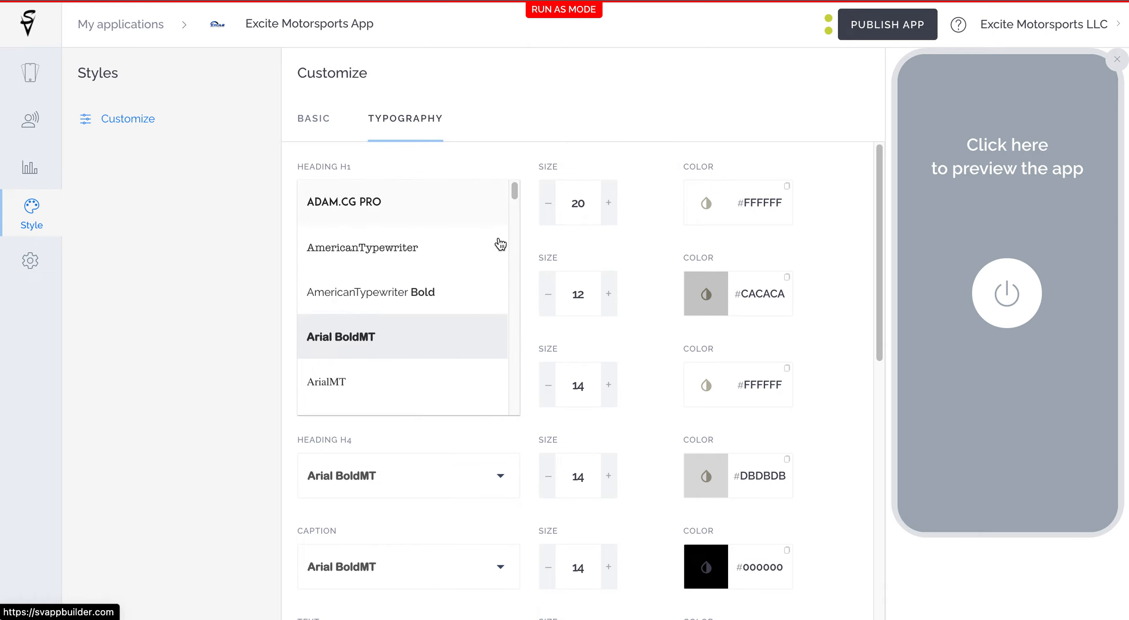
click(503, 162)
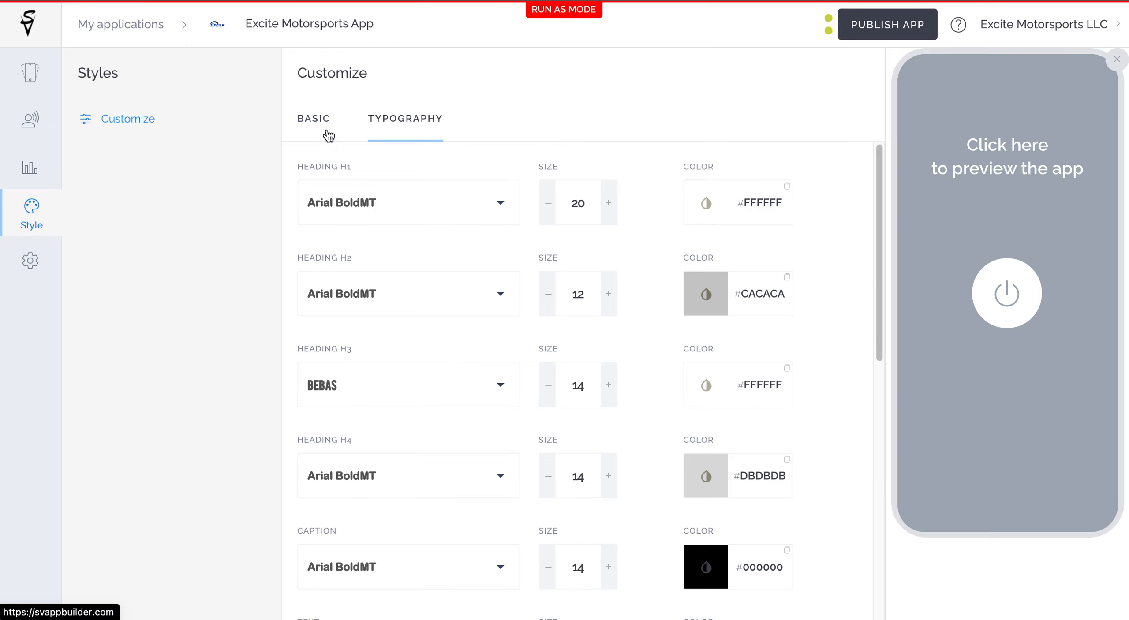
click(327, 132)
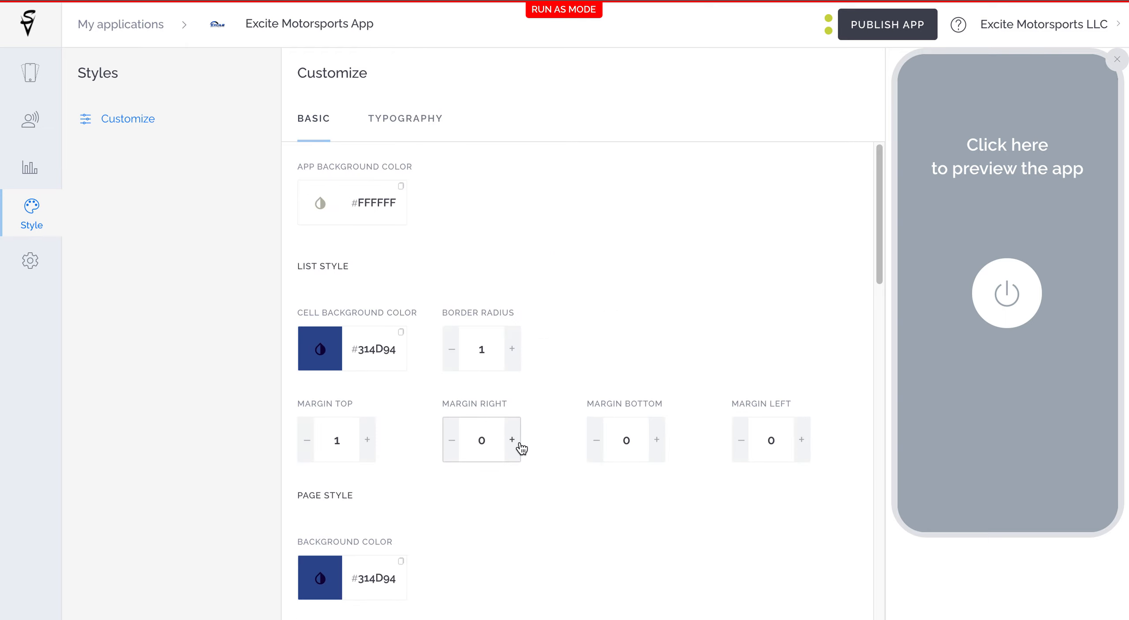
Start the app preview and set the list style's top and bottom margins to 2.
scroll(516, 446, down, 1)
click(1001, 280)
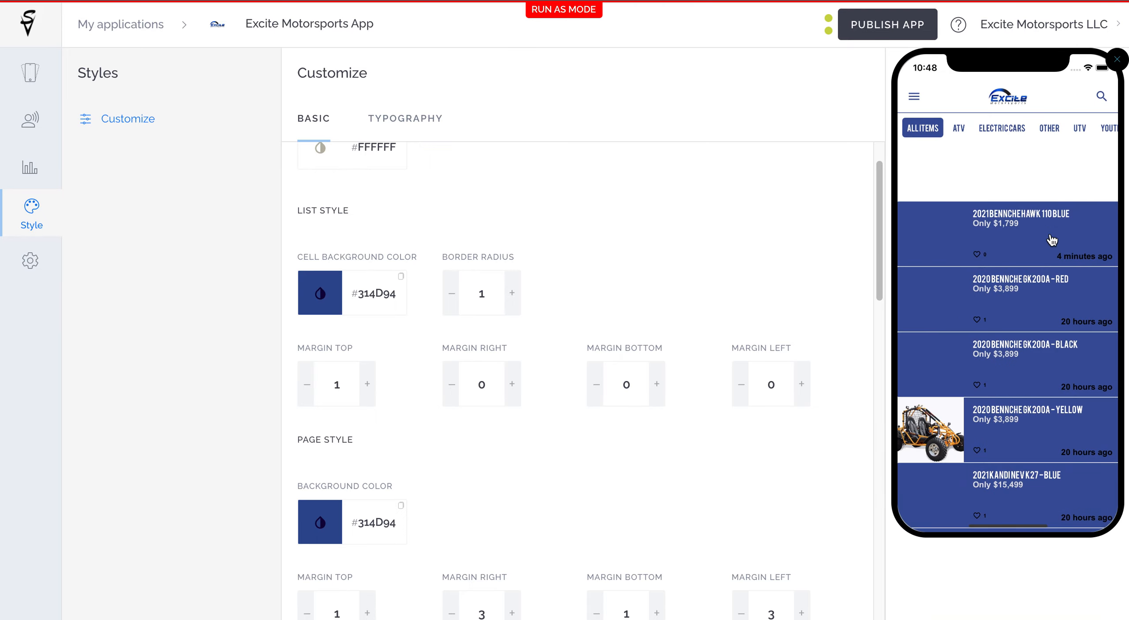
click(365, 384)
click(657, 384)
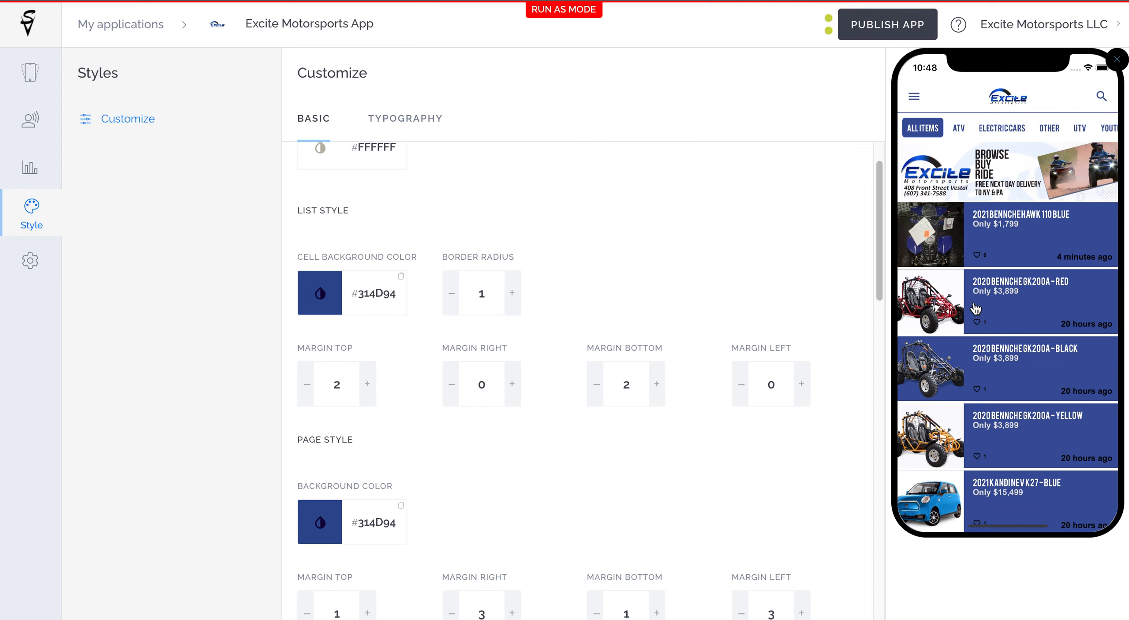
Reduce the list style's top and bottom margins to 0, and set both to 1.
click(594, 385)
click(593, 387)
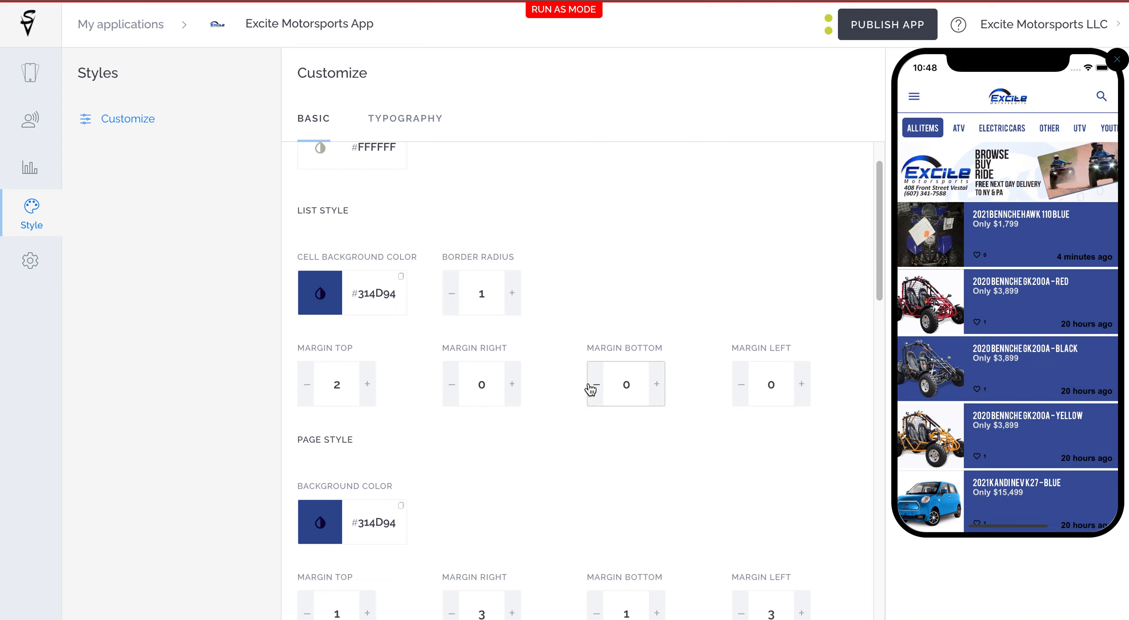
click(306, 386)
click(306, 387)
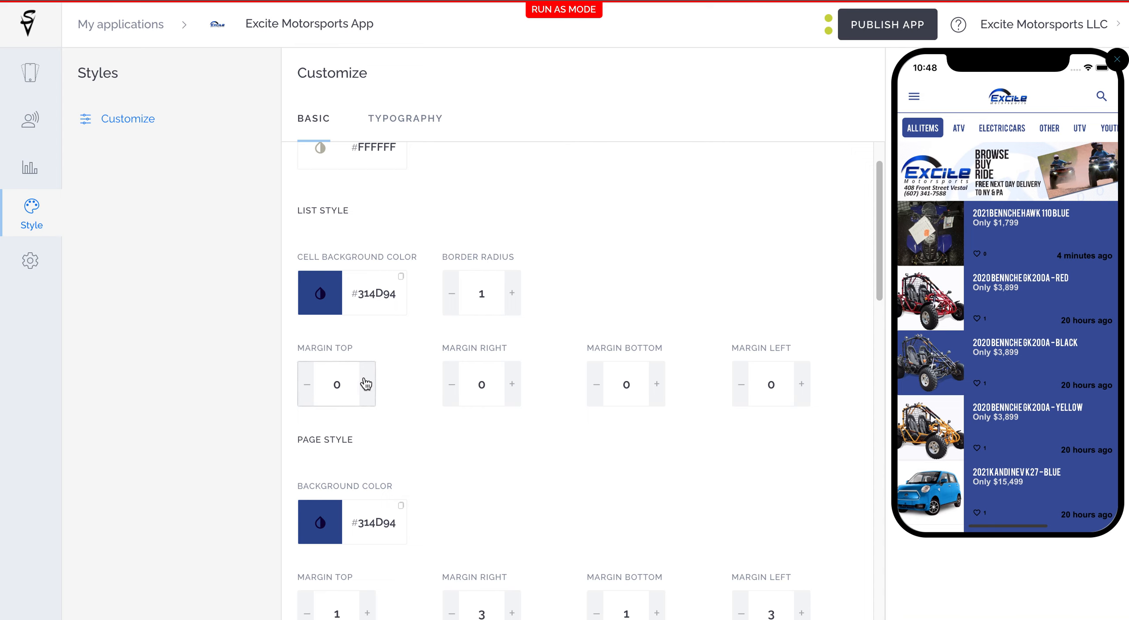
click(656, 383)
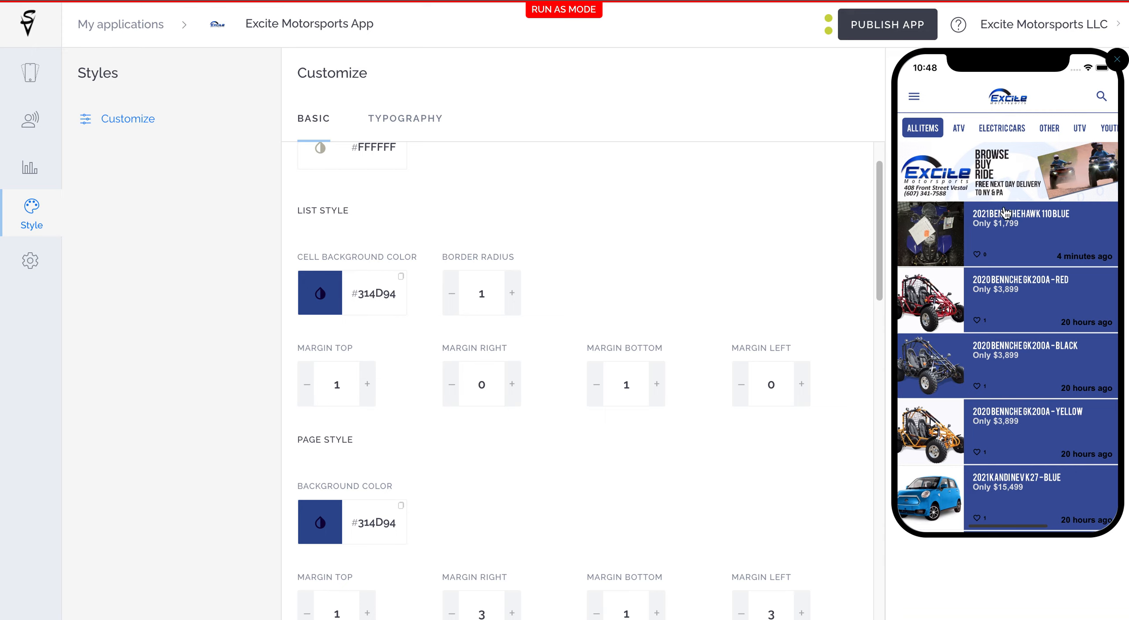
Look through the basic style settings for pages, overlays, heading colors, buttons and form elements.
scroll(791, 353, down, 4)
scroll(389, 252, down, 1)
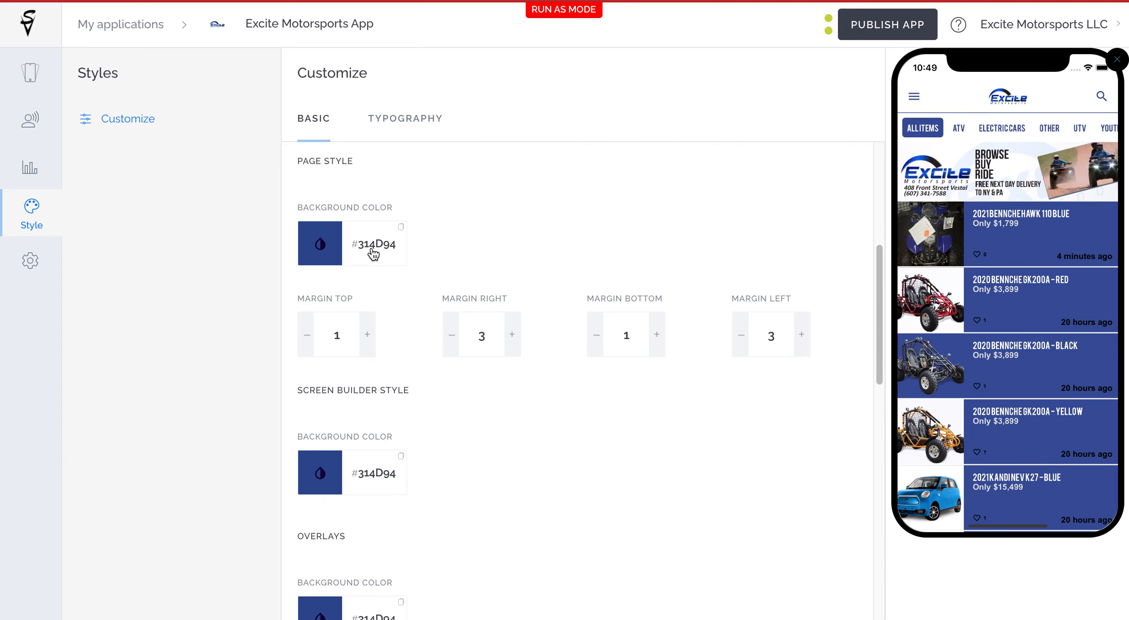
scroll(457, 439, down, 5)
scroll(457, 439, down, 6)
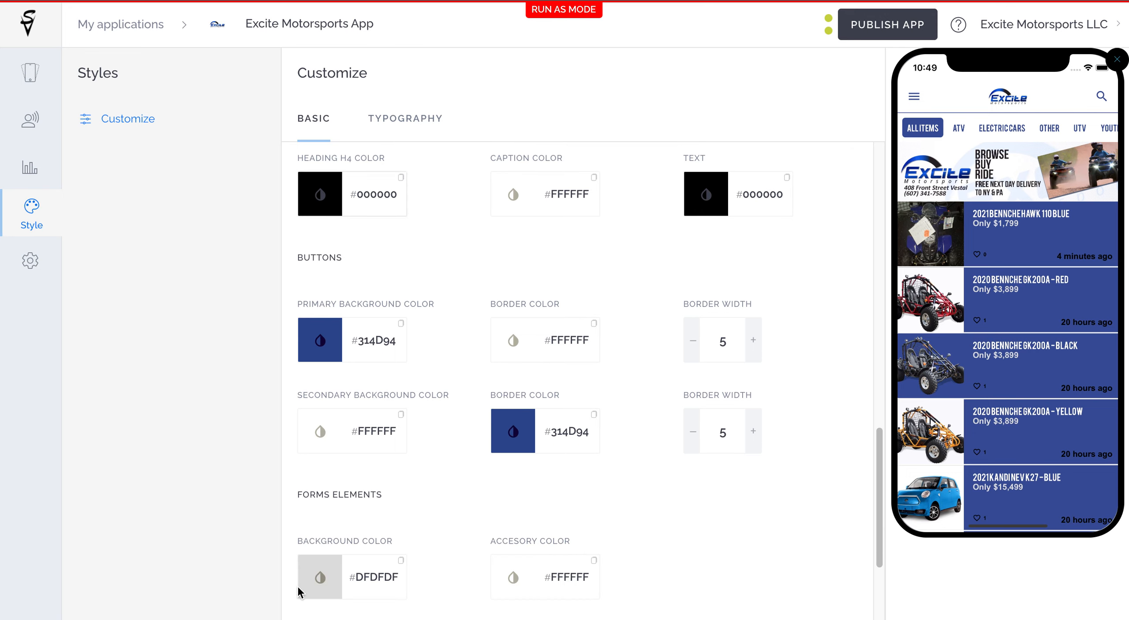
scroll(378, 396, up, 5)
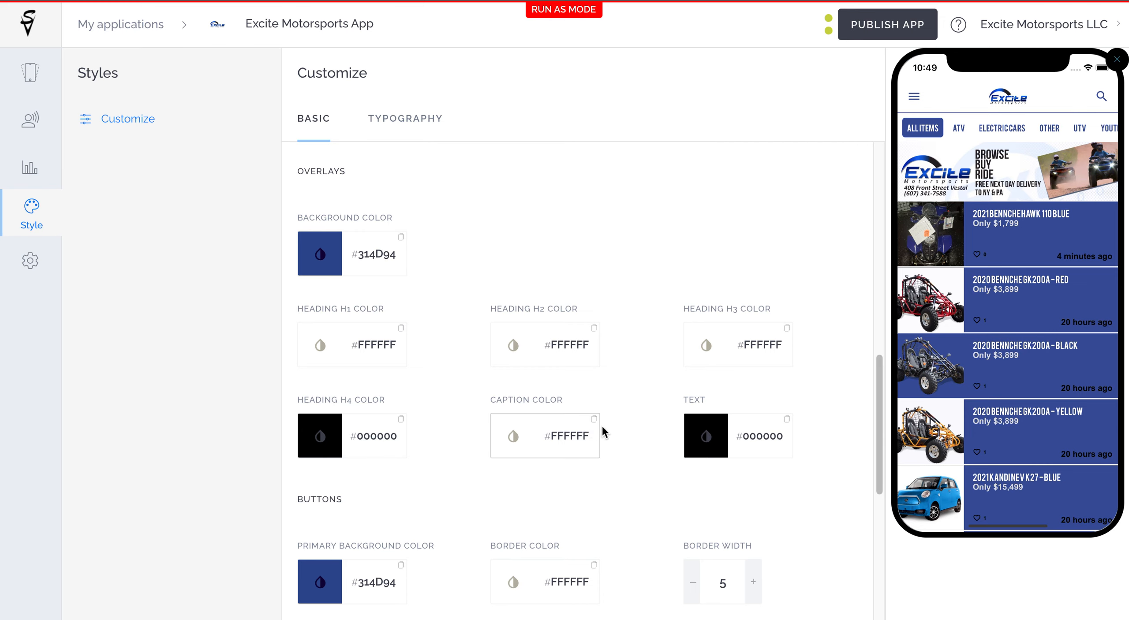
Review the icon and screenshot assets in the app's basic data, and view the ecommerce payment methods.
click(38, 281)
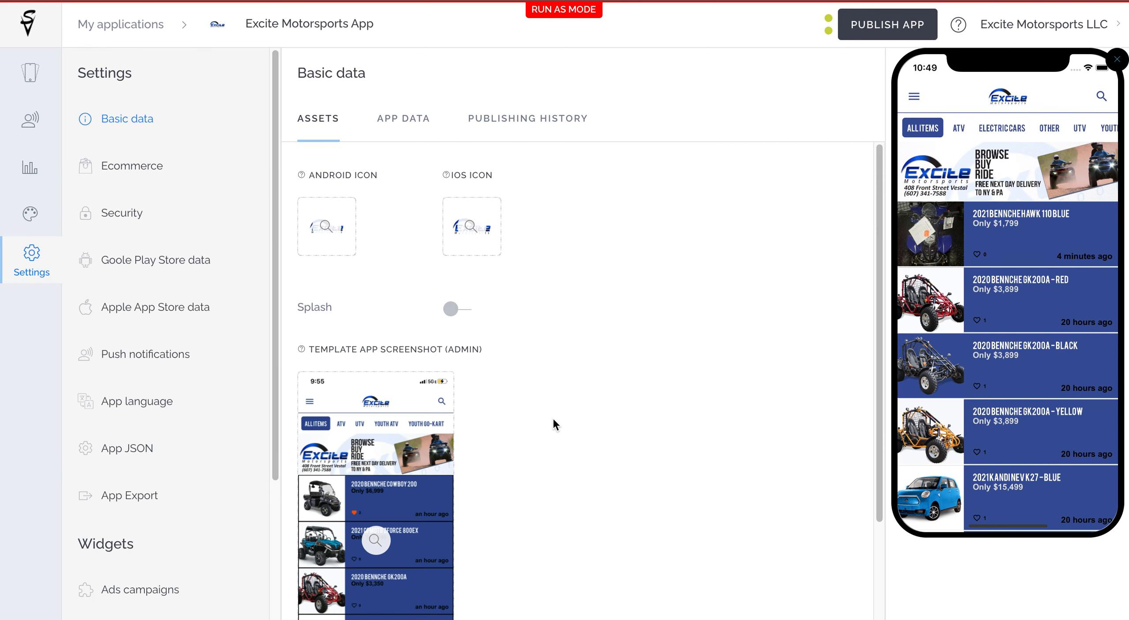
scroll(822, 274, down, 3)
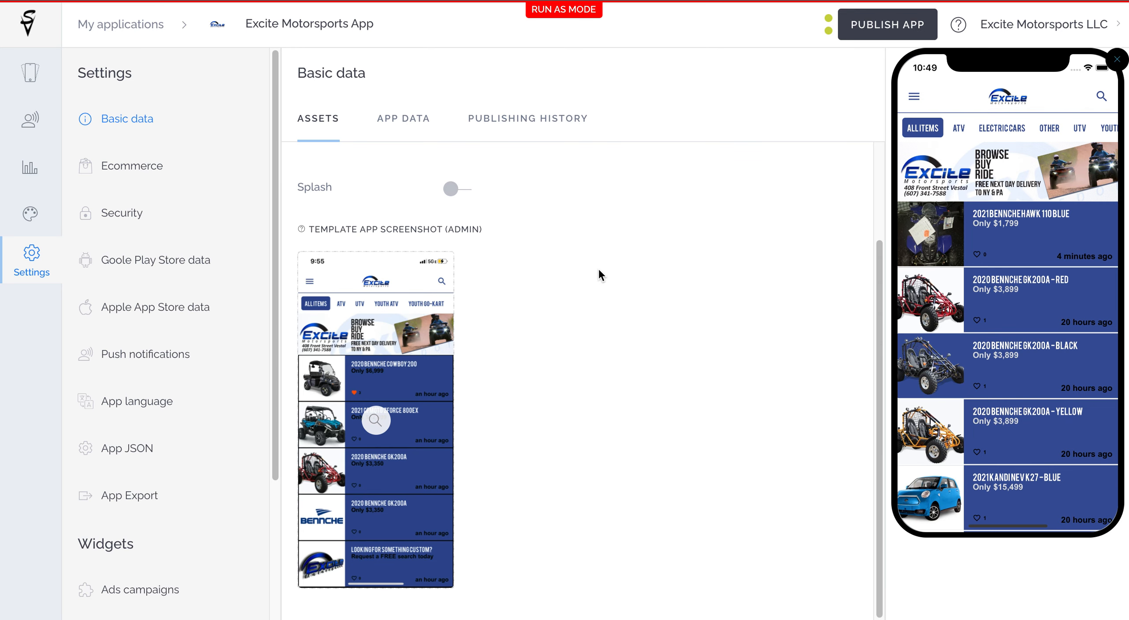
scroll(598, 276, up, 3)
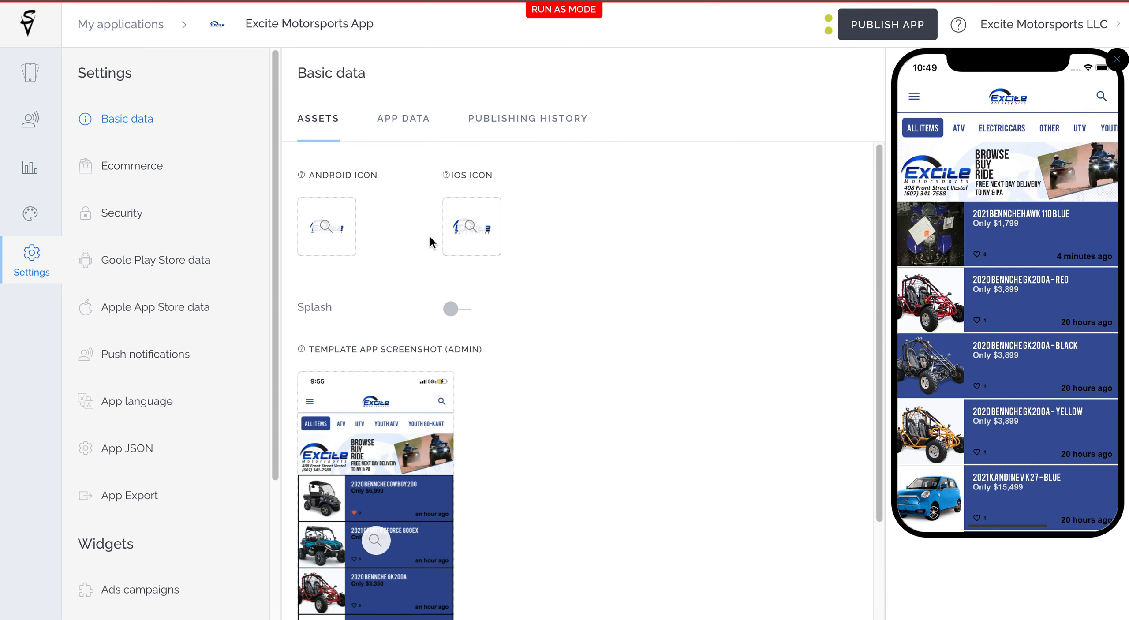
click(139, 175)
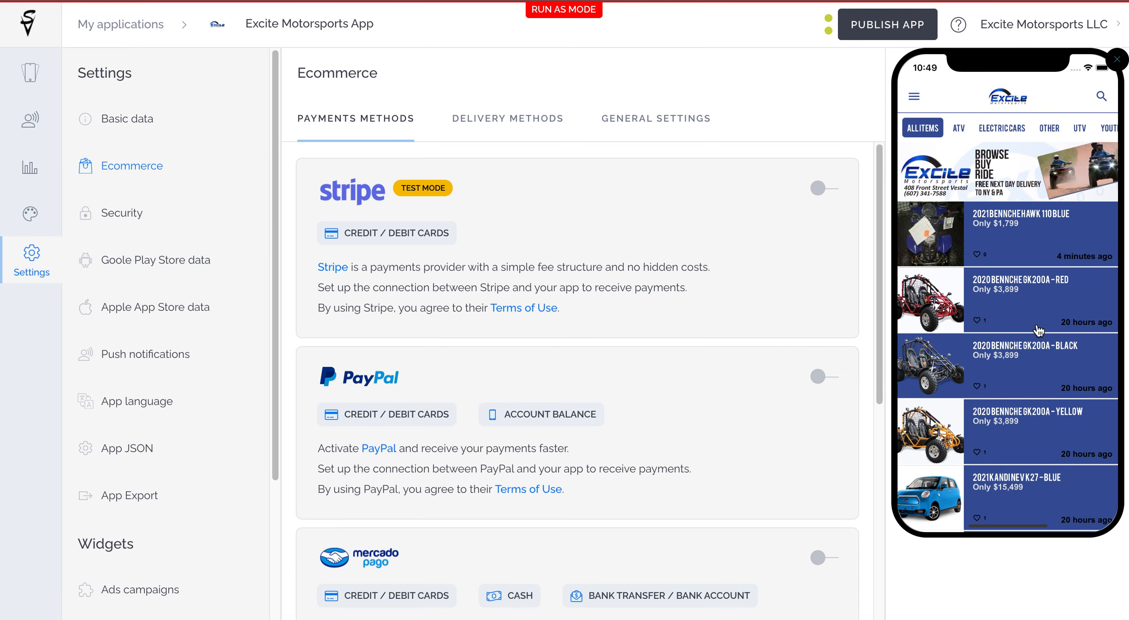
View the security sign-up options and protected screens, and turn the sign-in requirement at startup on and off again.
click(152, 216)
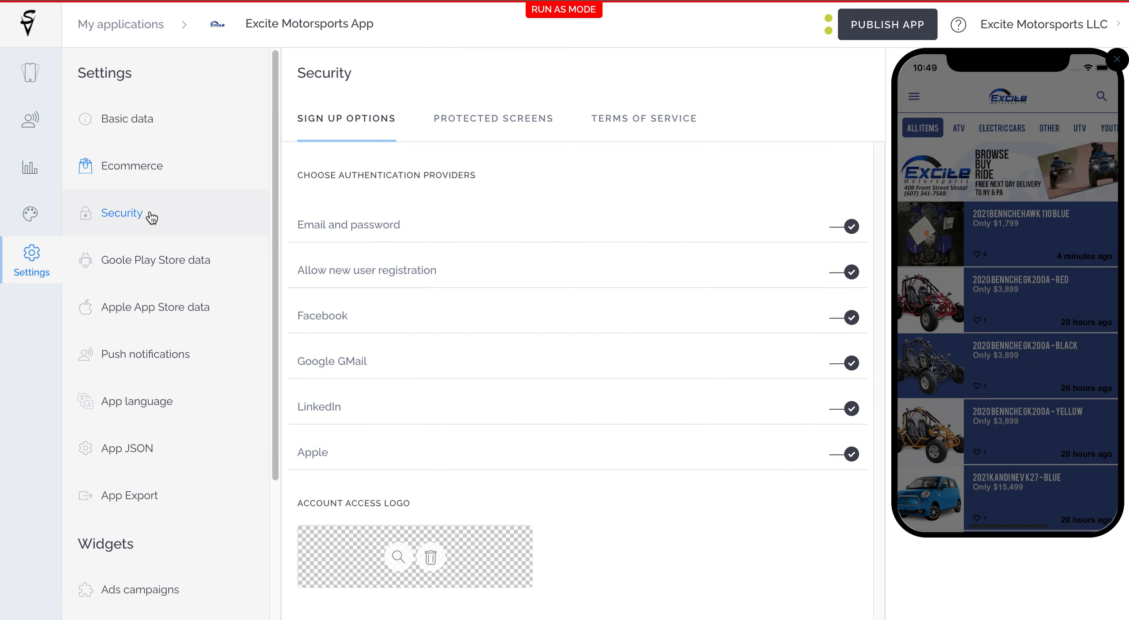
click(501, 126)
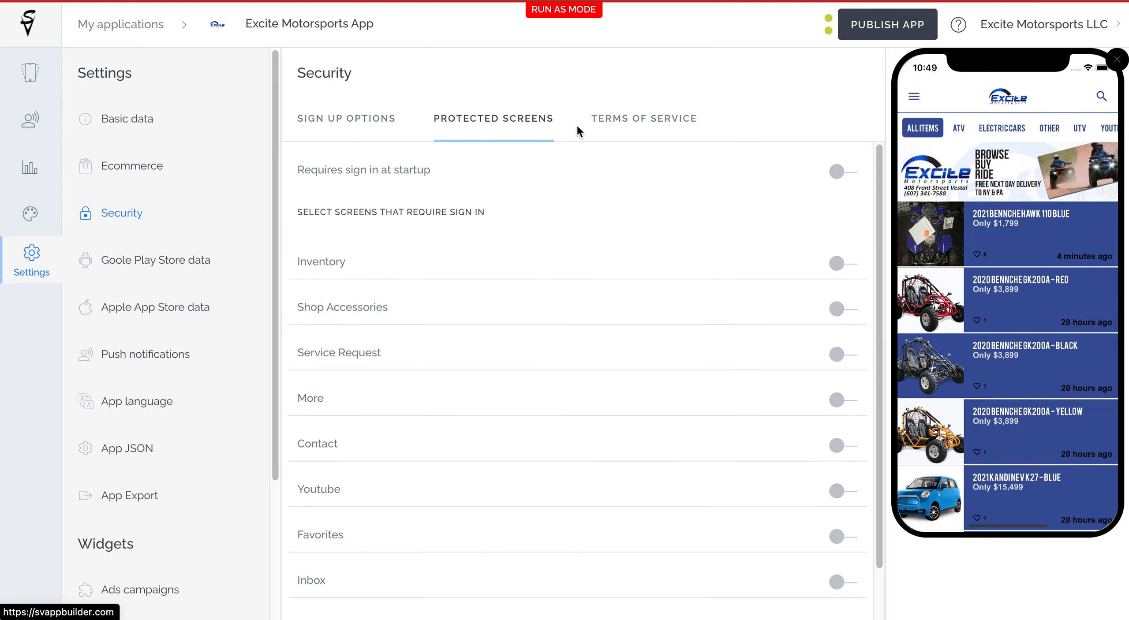
click(843, 177)
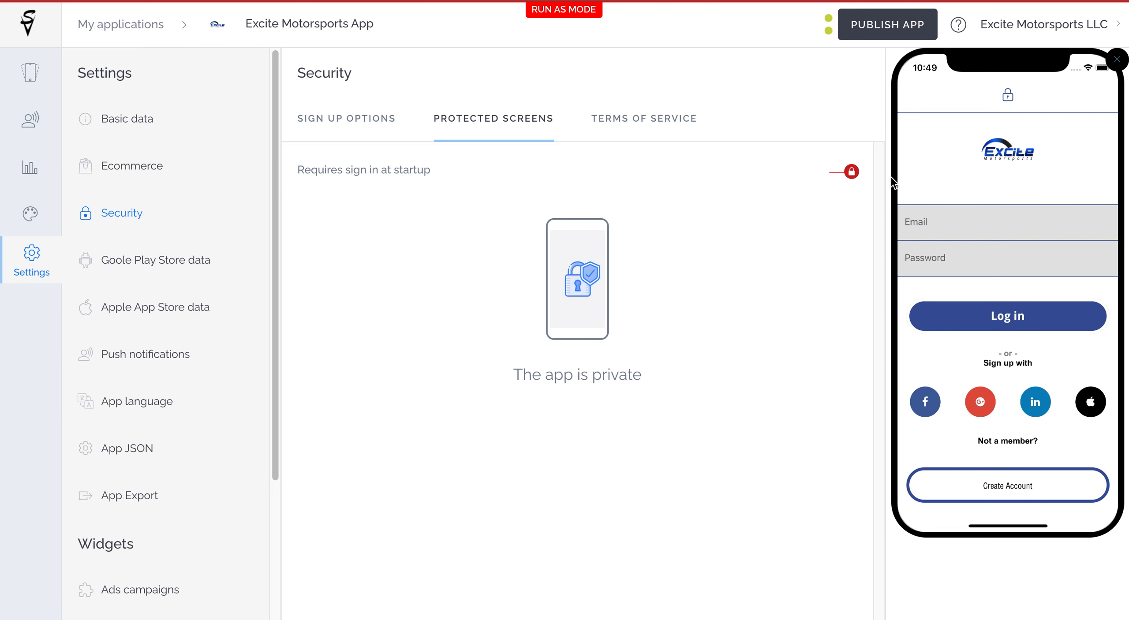
click(843, 179)
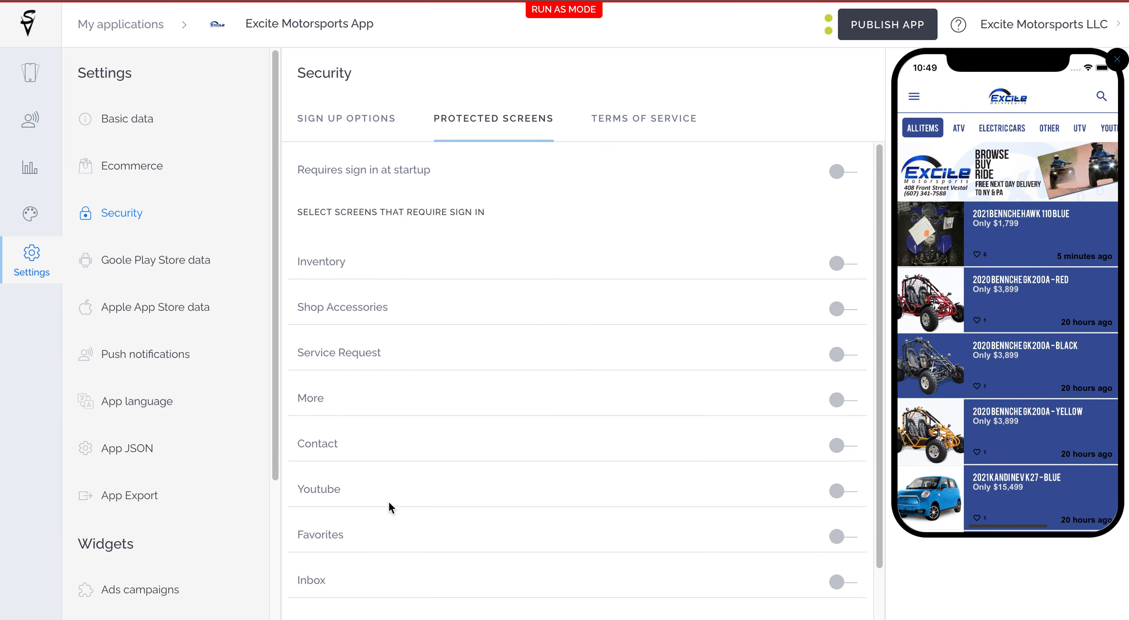
Examine the terms of service settings, reading through the privacy policy text.
click(619, 106)
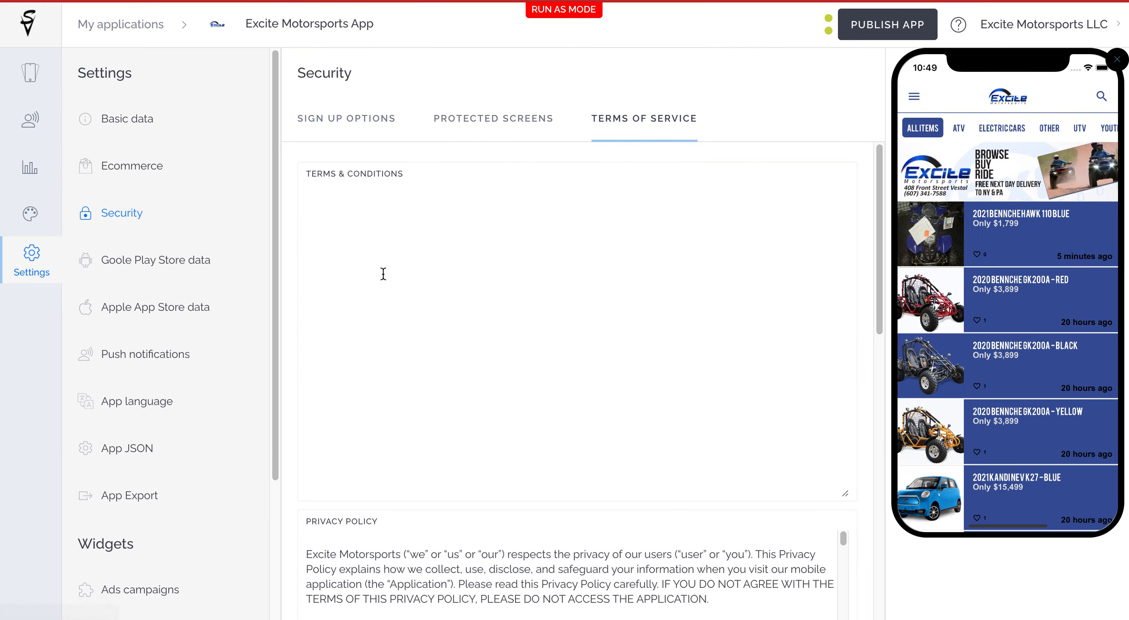
scroll(383, 274, down, 5)
scroll(383, 274, down, 10)
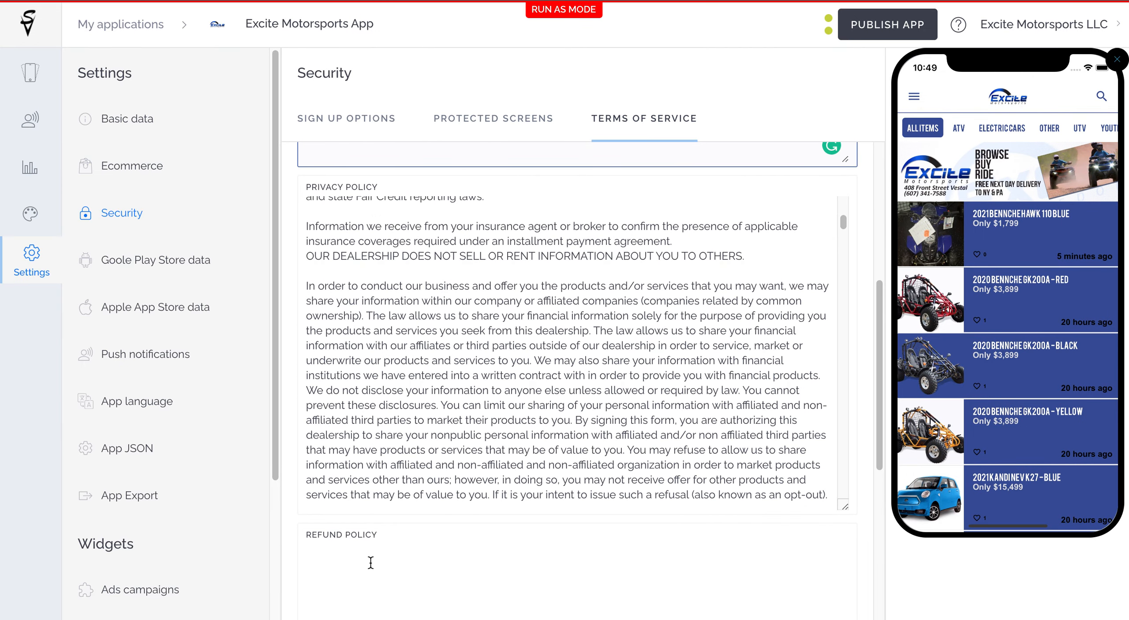
scroll(445, 264, up, 10)
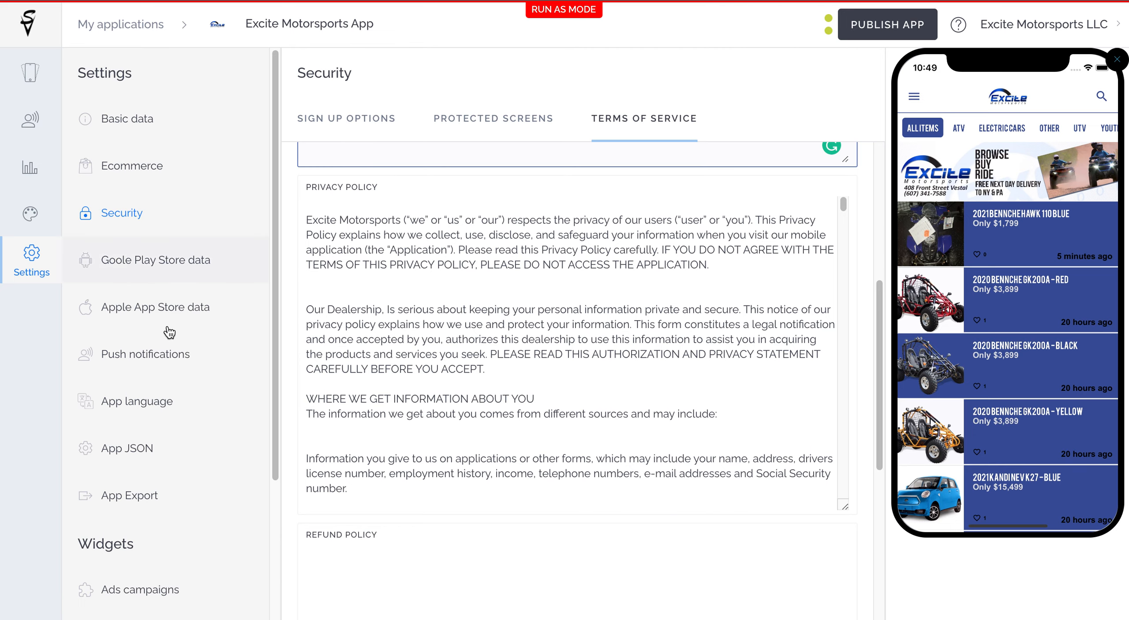
View the push notification groups, and check the Google Play Store and Apple App Store data.
click(140, 355)
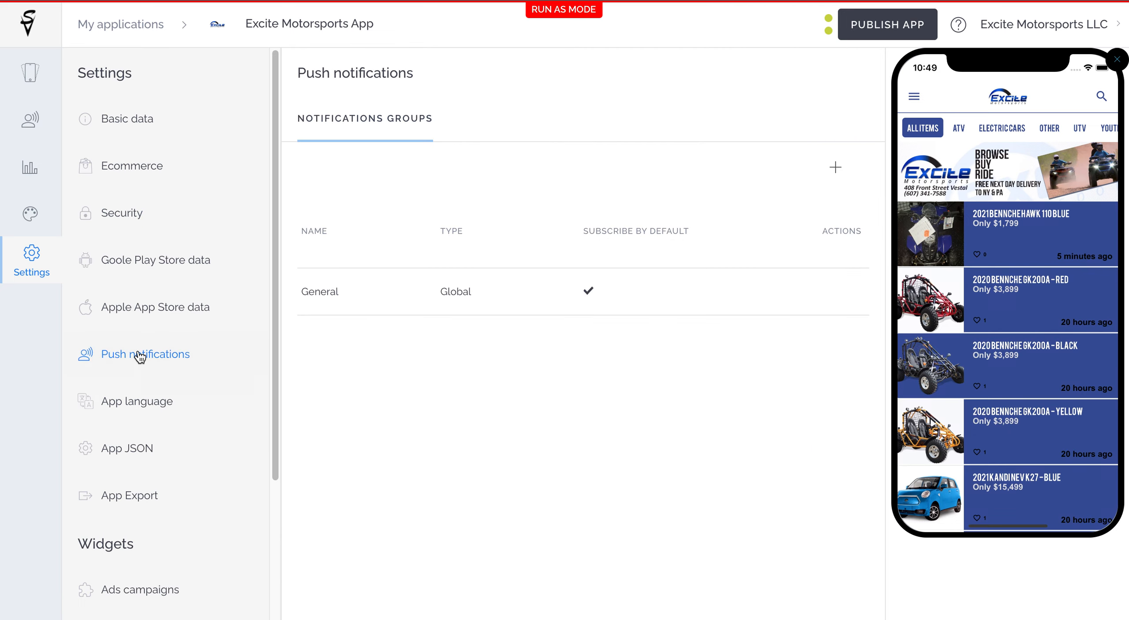
click(143, 307)
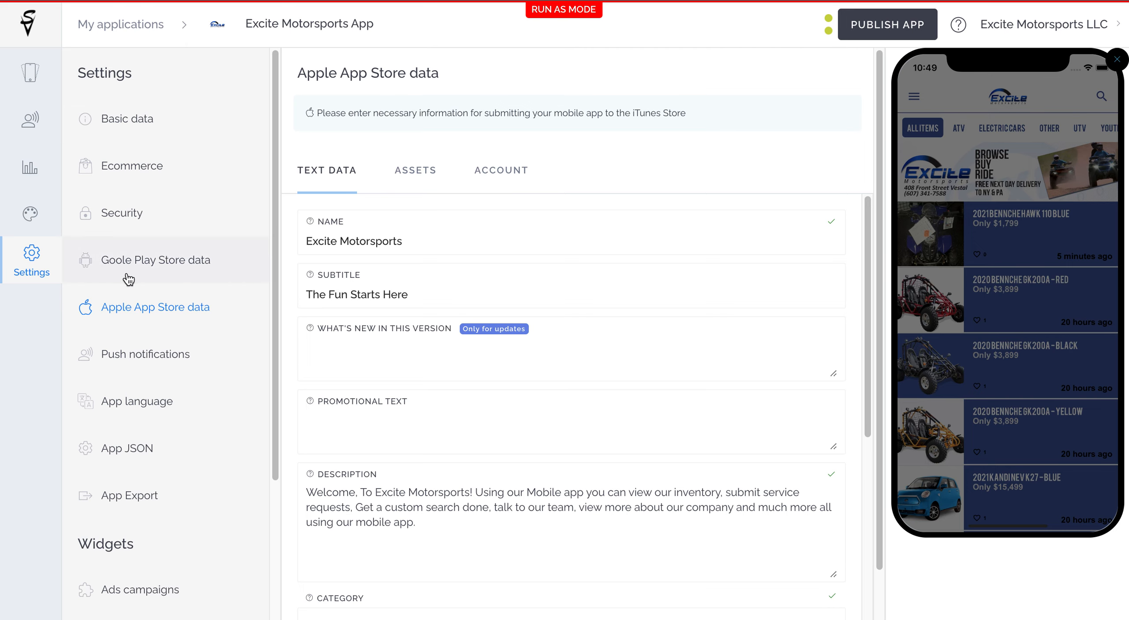
click(166, 269)
click(163, 301)
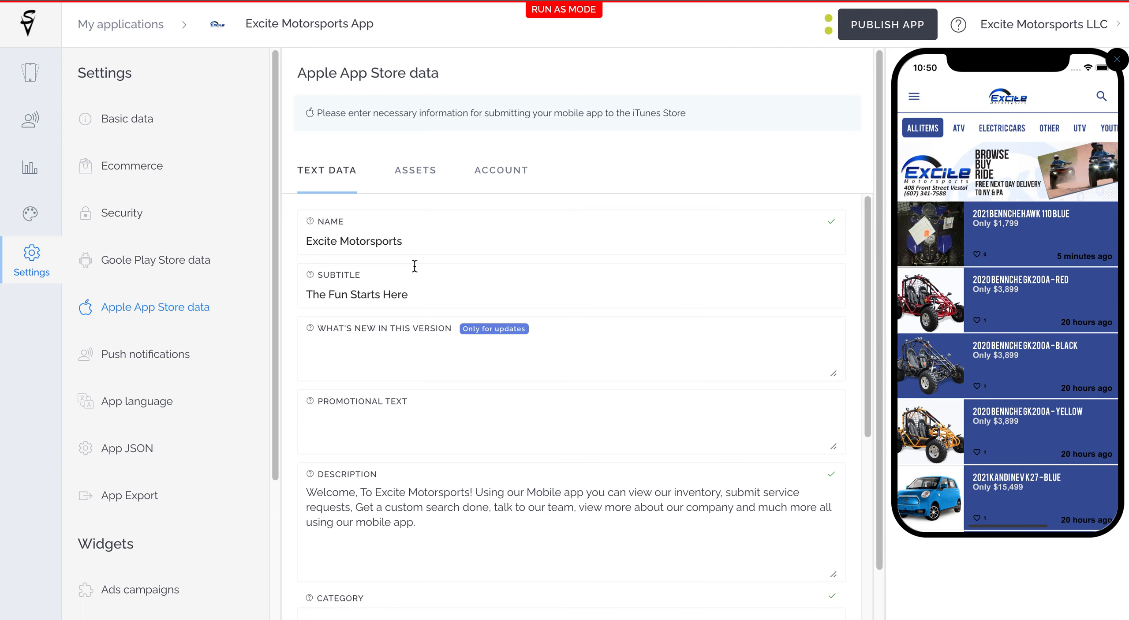
Start publishing the app with Apple App Store as the platform, and cancel the publishing dialog.
click(910, 33)
click(750, 320)
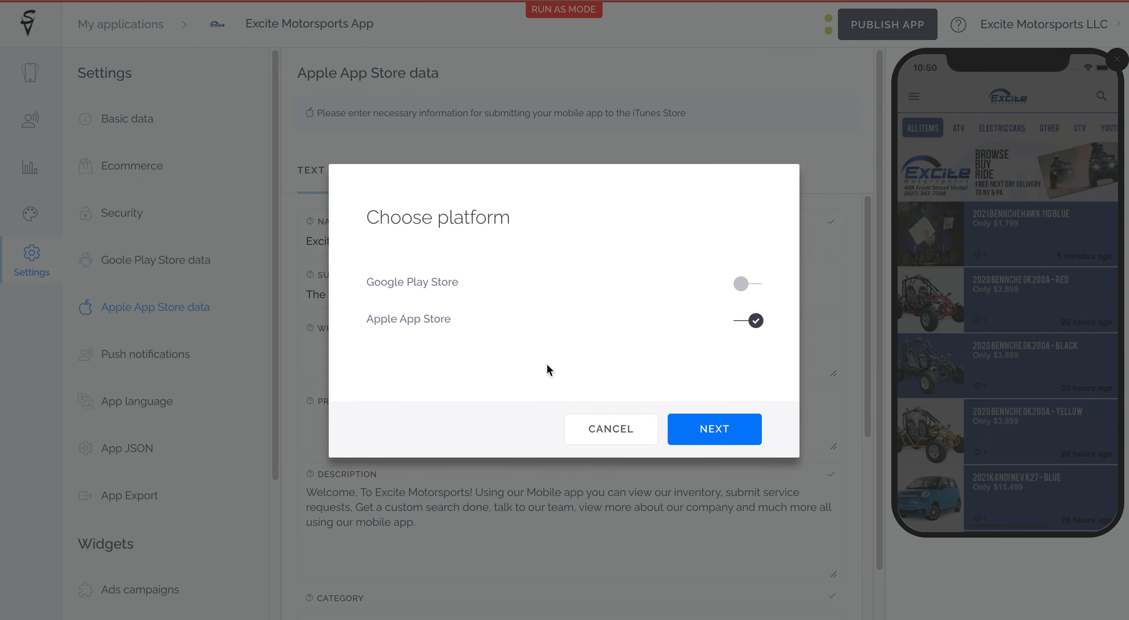
click(608, 429)
View the ads campaigns widget settings and the API keys integration settings.
scroll(219, 330, down, 4)
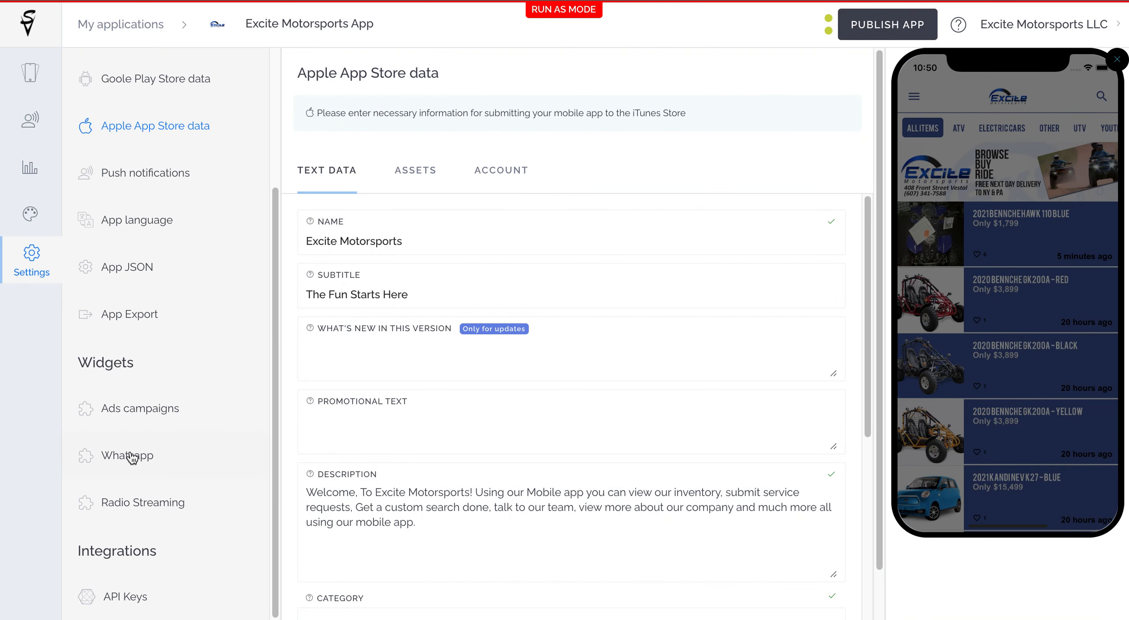
click(177, 410)
click(962, 224)
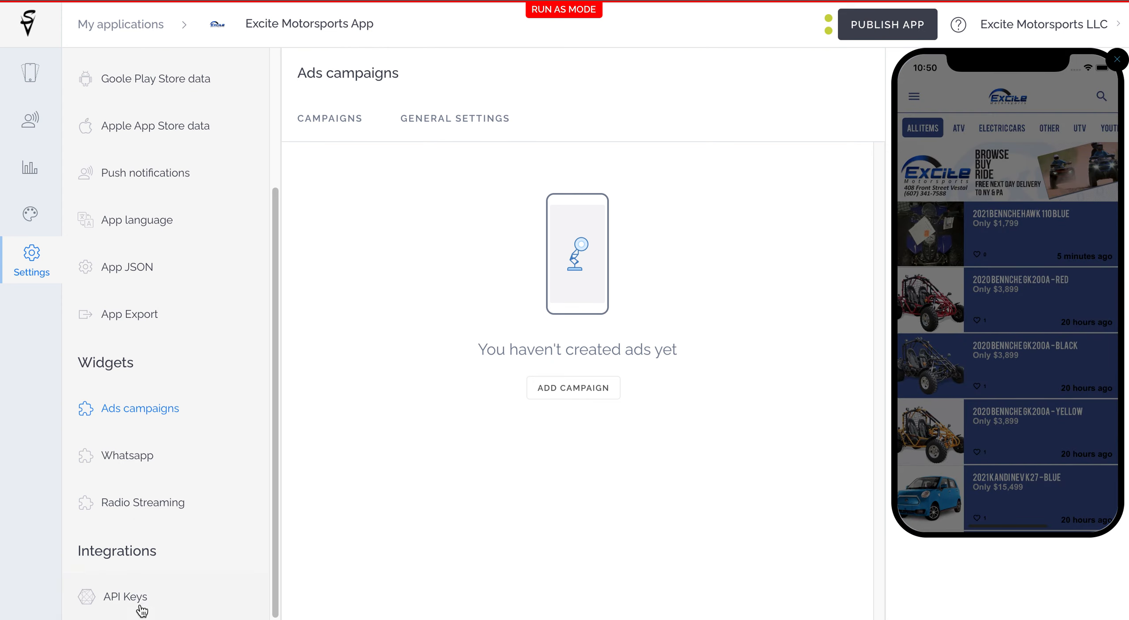
click(140, 613)
scroll(179, 206, up, 5)
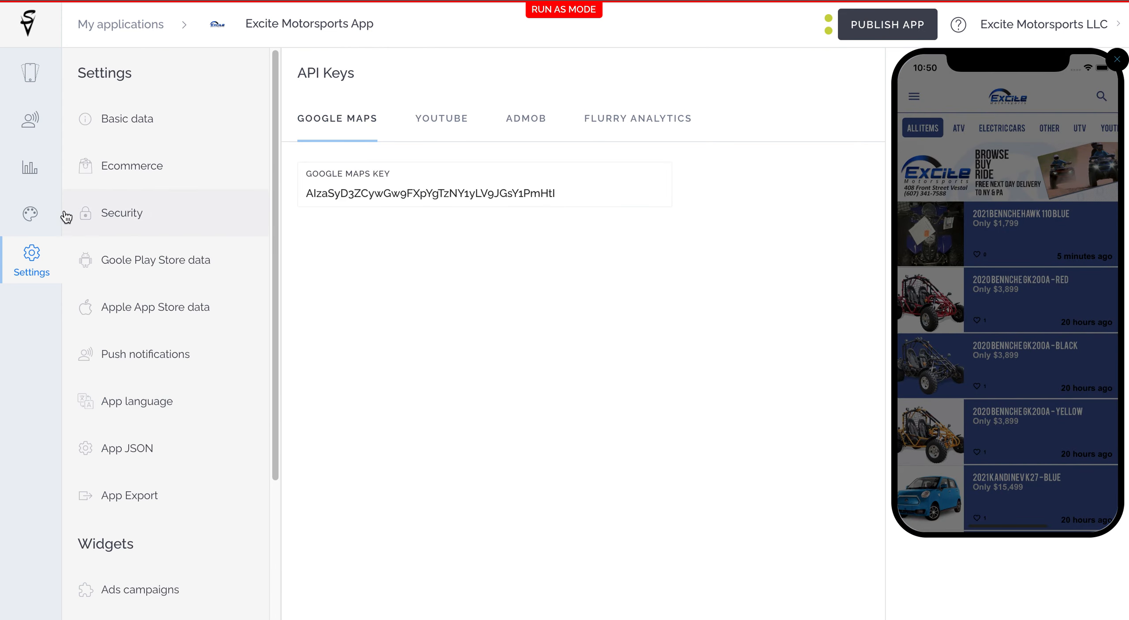
Revisit the style settings and app analytics, and return to the layout options of the main navigation.
click(3, 207)
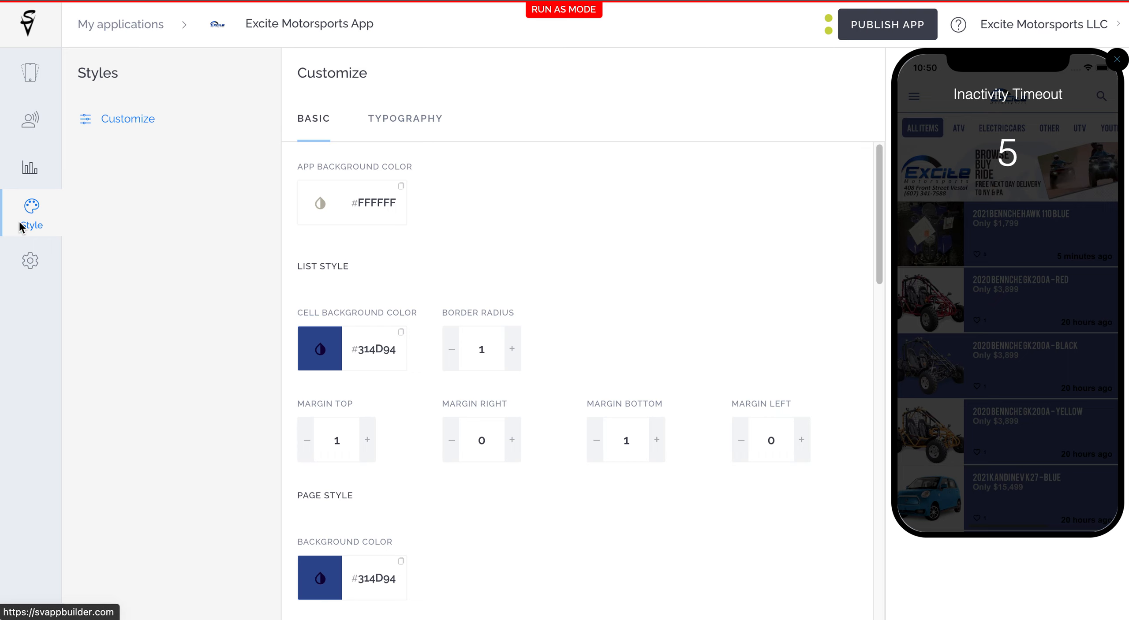
click(30, 170)
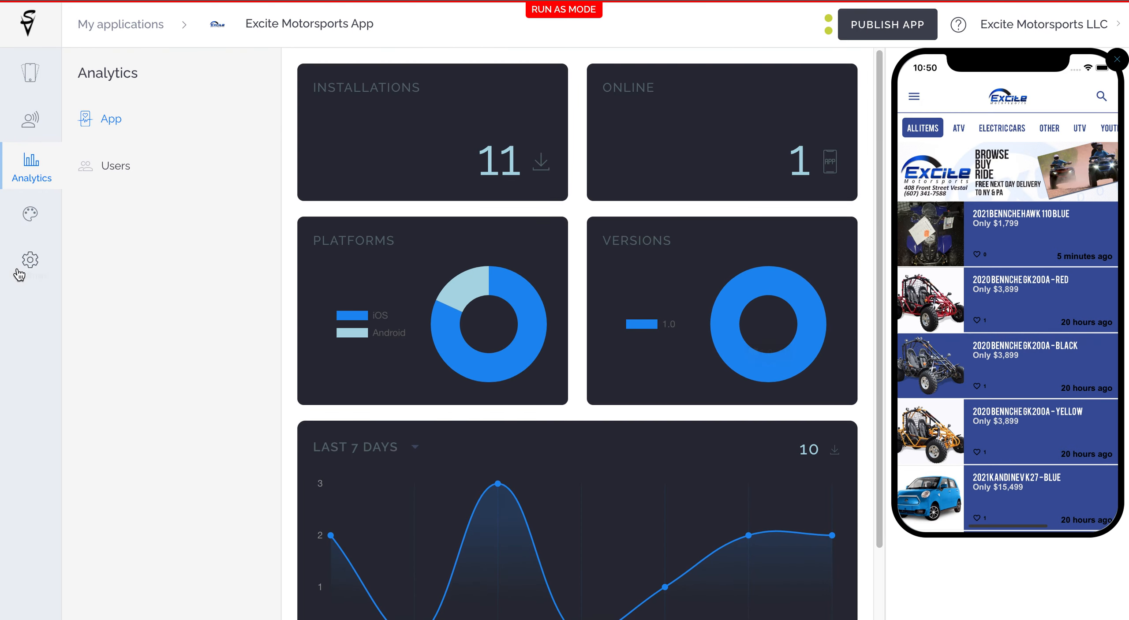
click(20, 76)
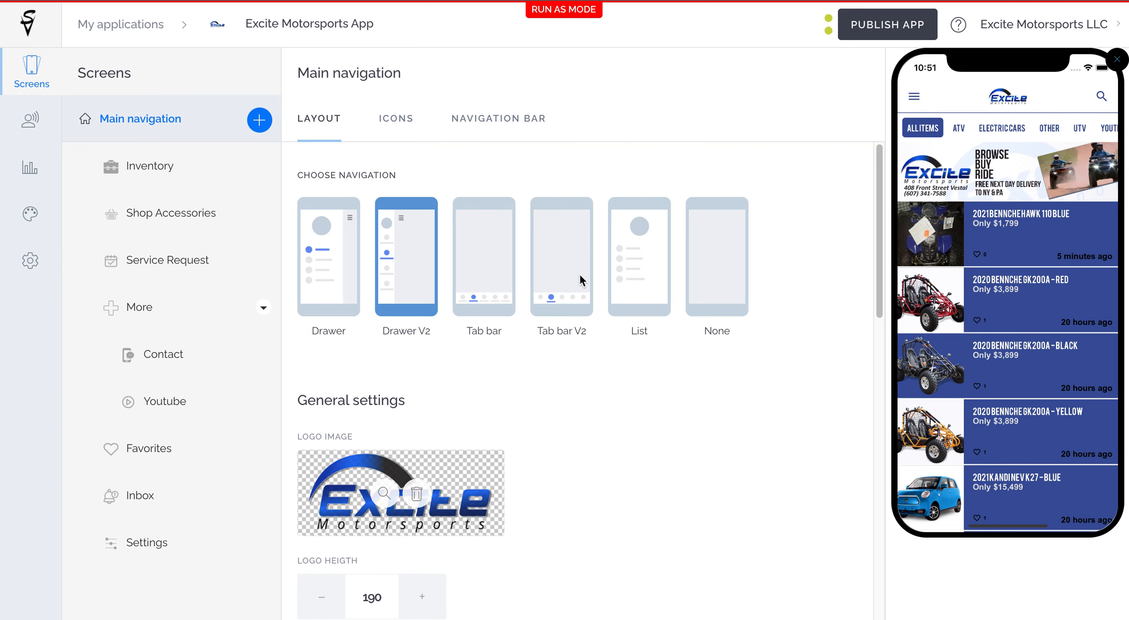
click(350, 270)
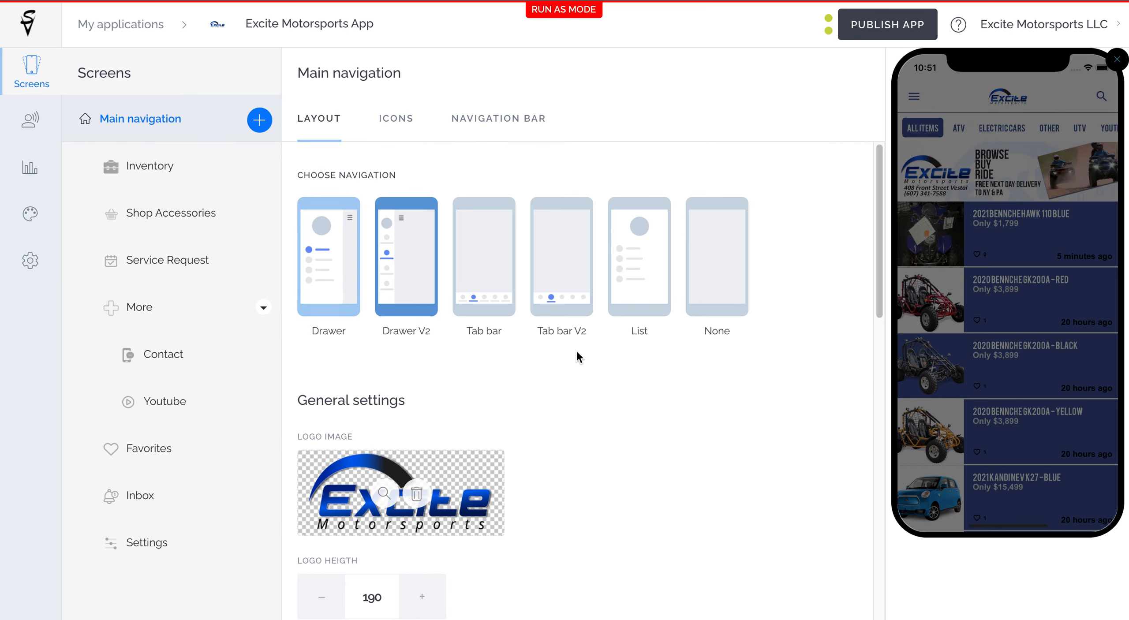